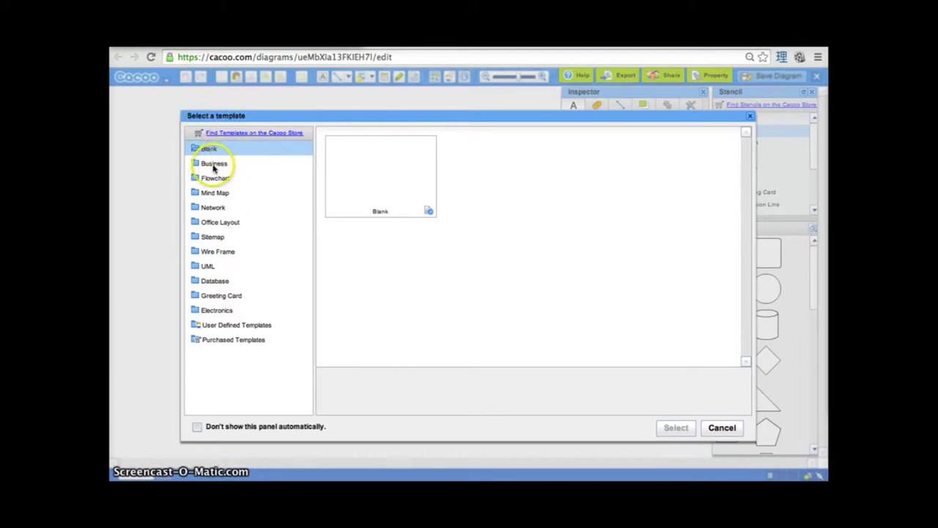
- Browse the Business, Flowchart, Mind Map, Network, Office Layout and Sitemap template categories
click(214, 166)
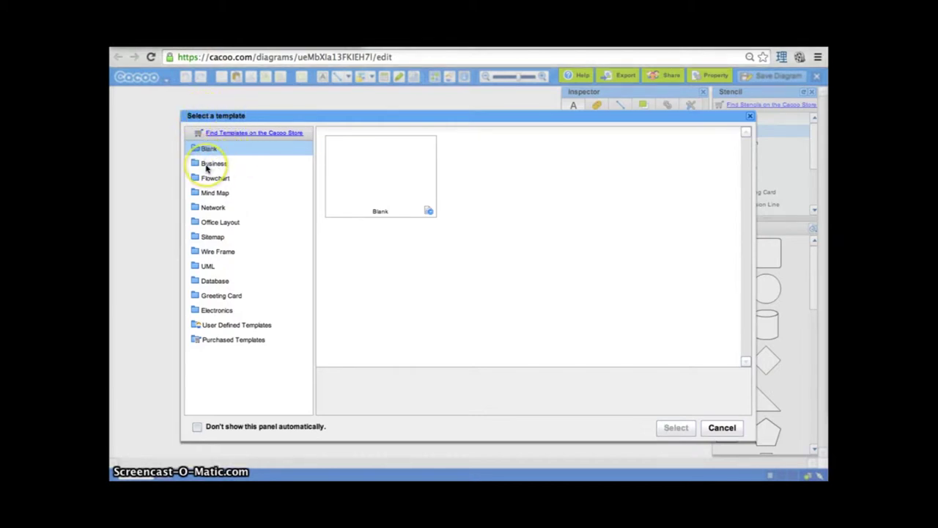
click(209, 166)
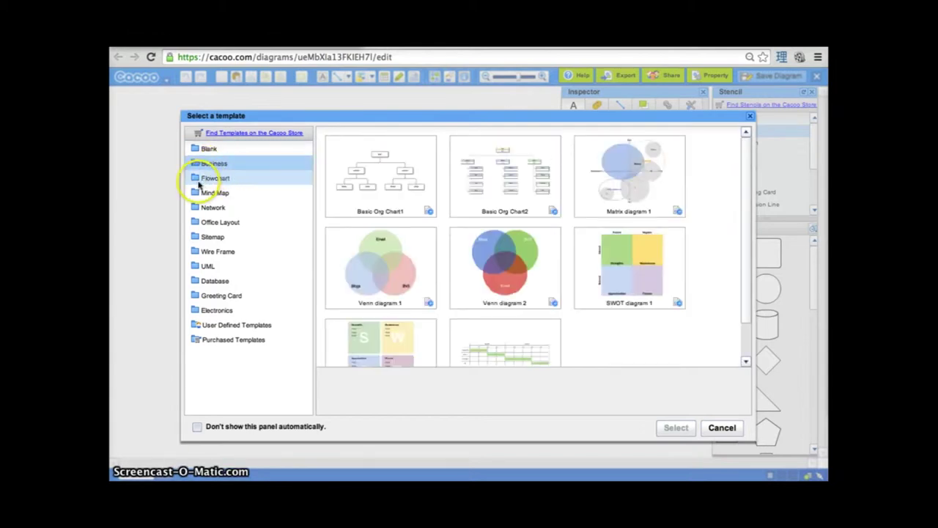
click(210, 181)
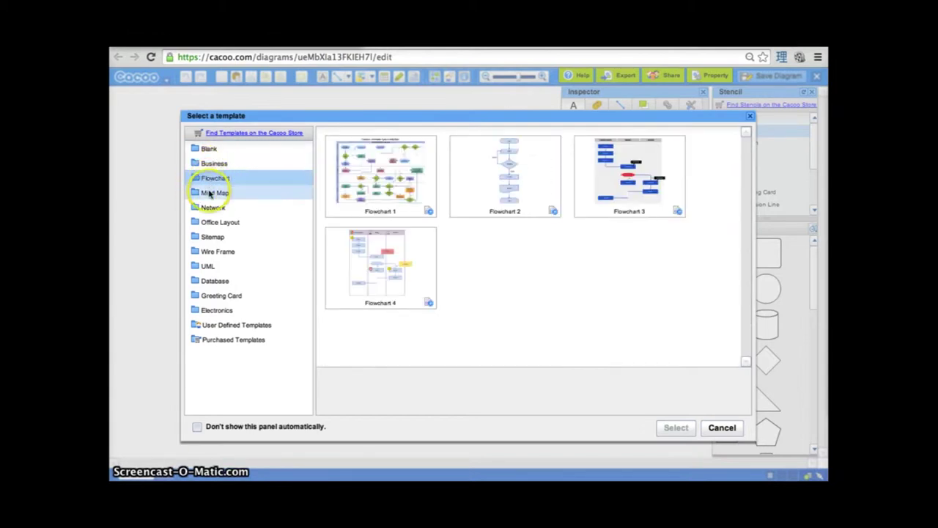
click(208, 192)
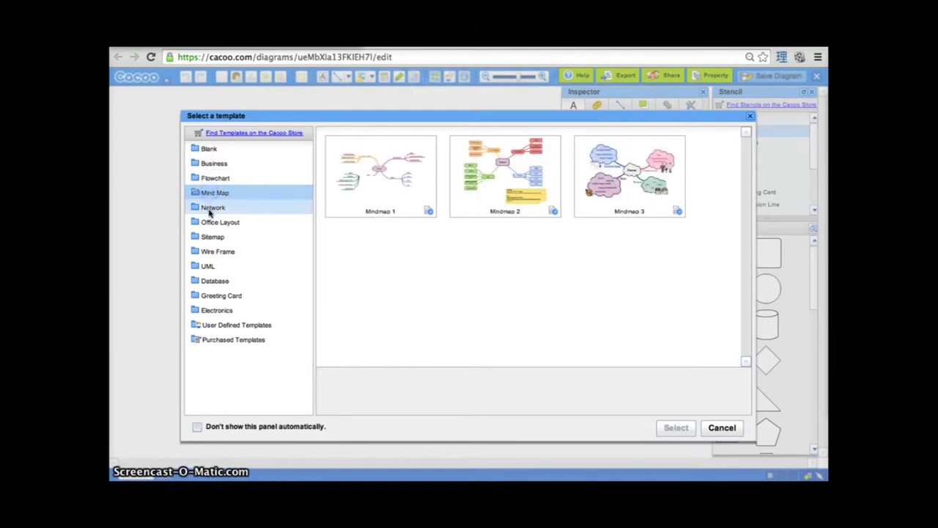
click(210, 209)
click(211, 223)
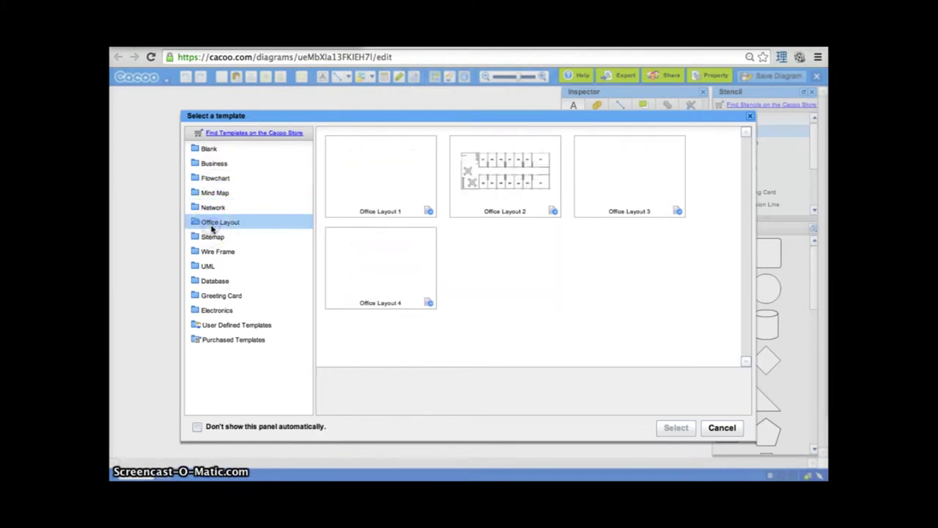
click(212, 237)
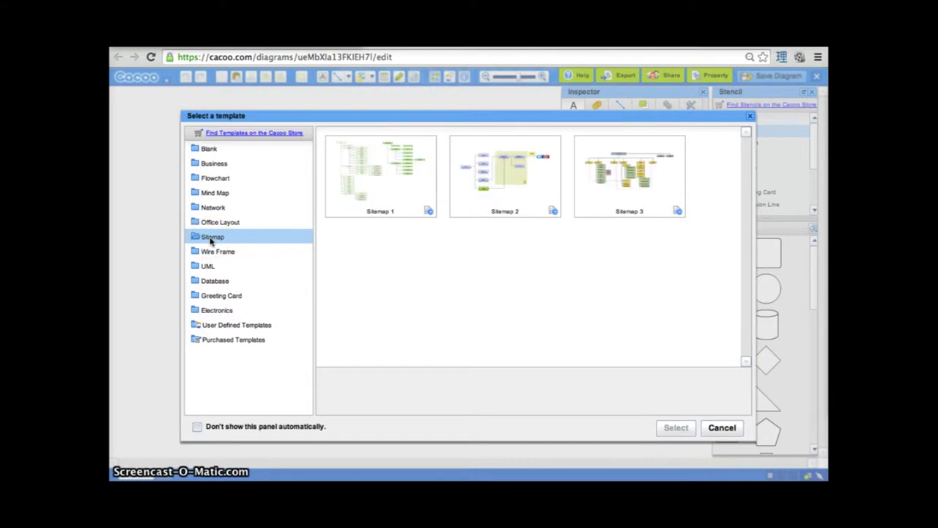
- Create a new diagram from the Blank template
click(209, 149)
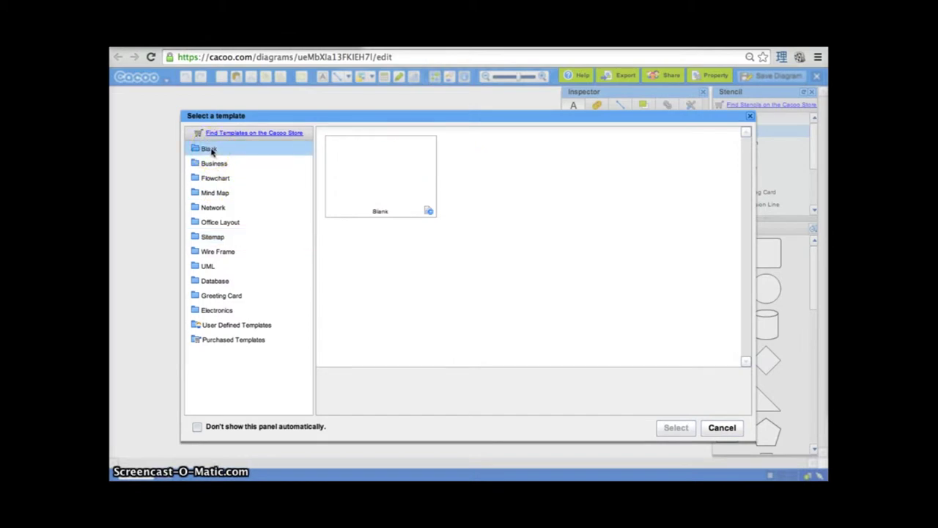
click(380, 176)
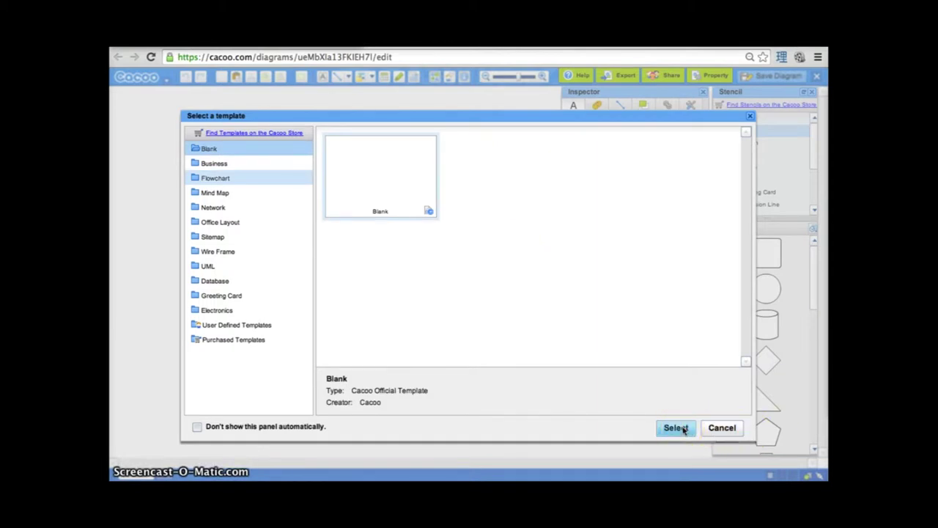
click(675, 427)
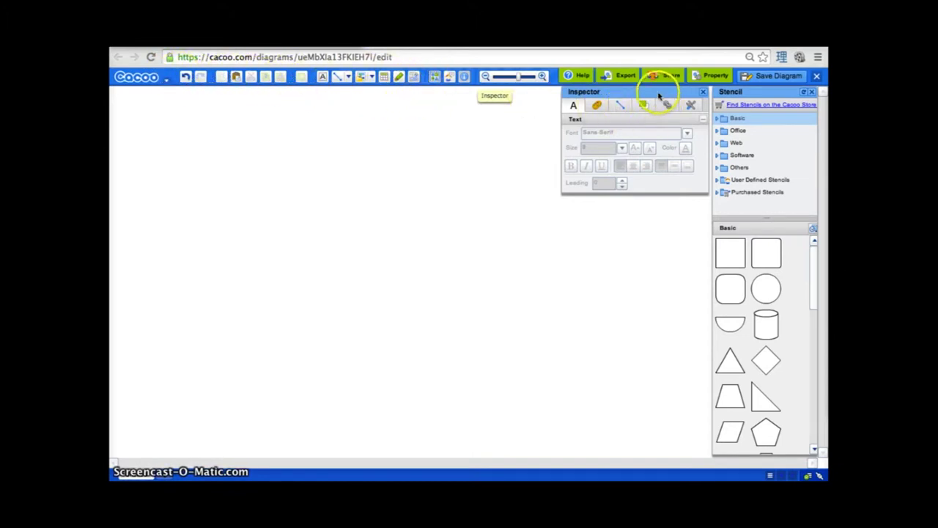
click(619, 98)
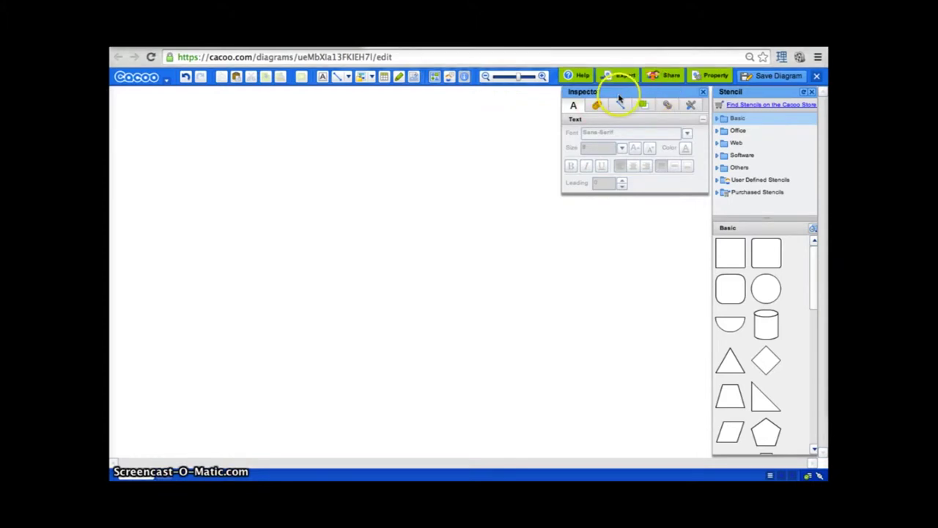
- Preview the Basic group's Balloon, People, Smiley and Dimension Line stencils
click(717, 120)
click(749, 141)
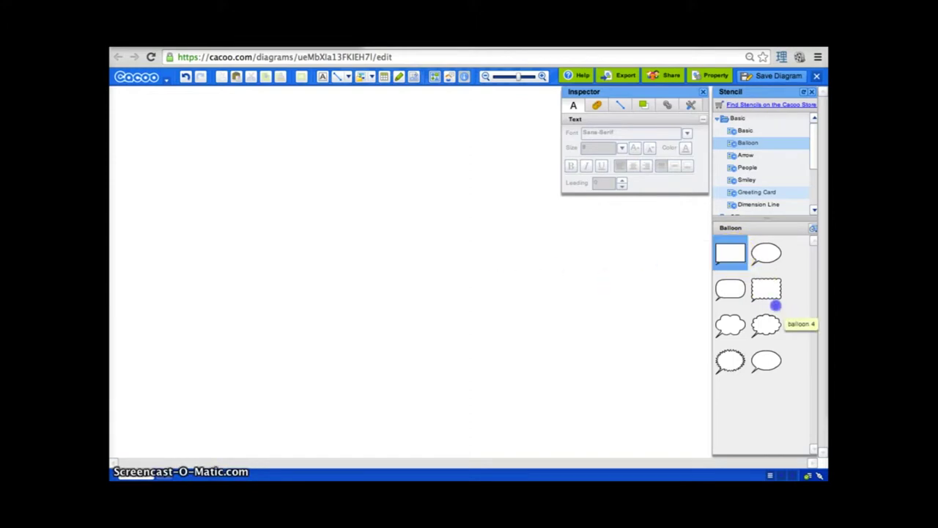
click(742, 167)
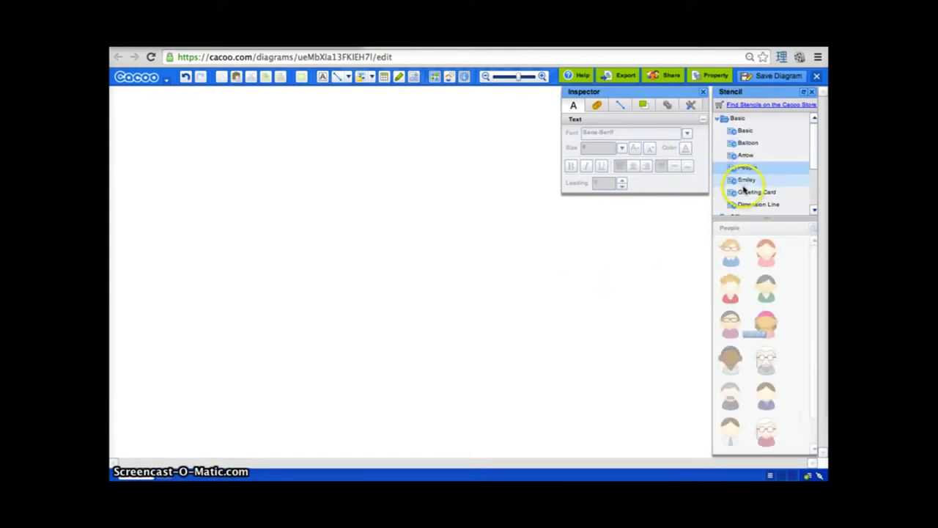
click(743, 181)
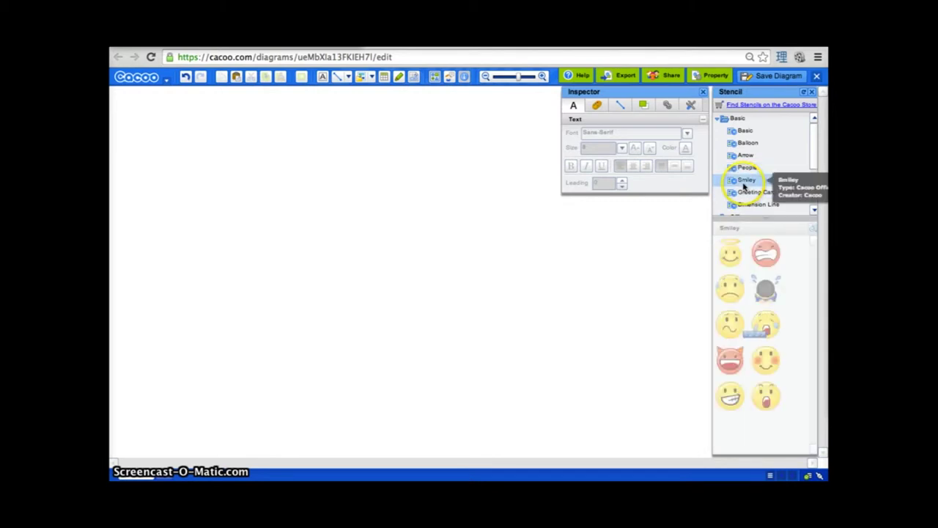
click(745, 204)
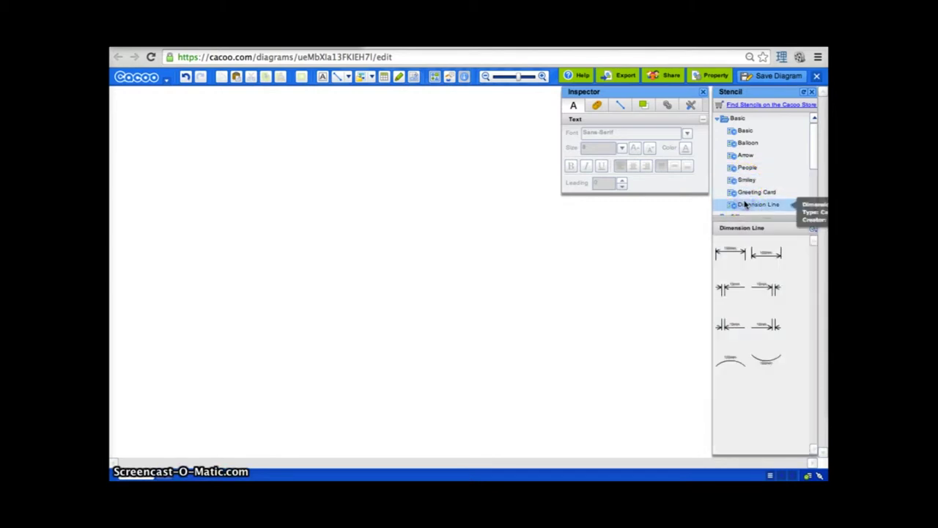
click(719, 119)
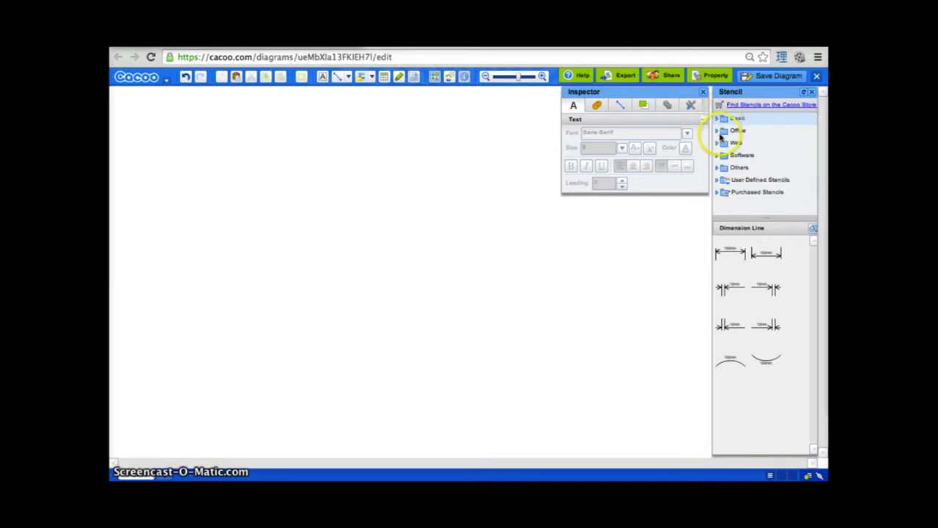
- Preview the Office group's Office Equipment, Network, Office Layout and Simple Icon stencils
click(718, 131)
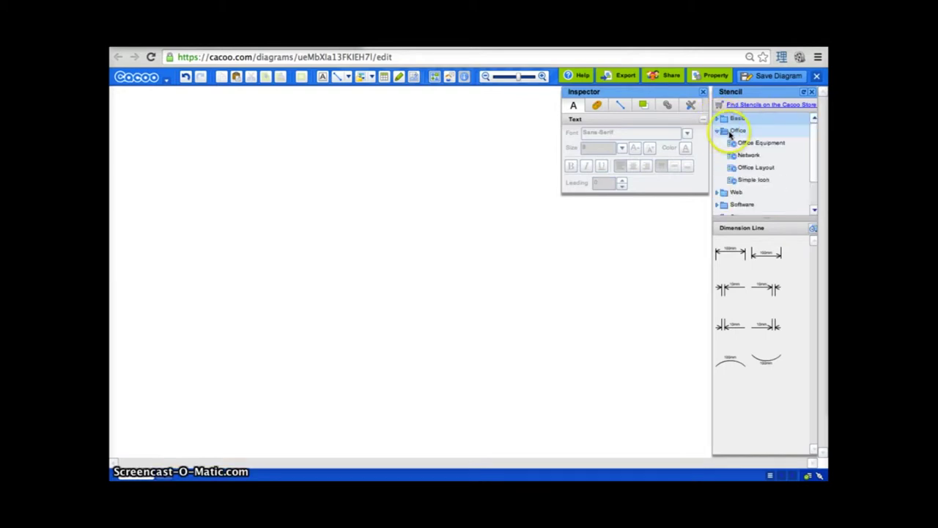
click(749, 144)
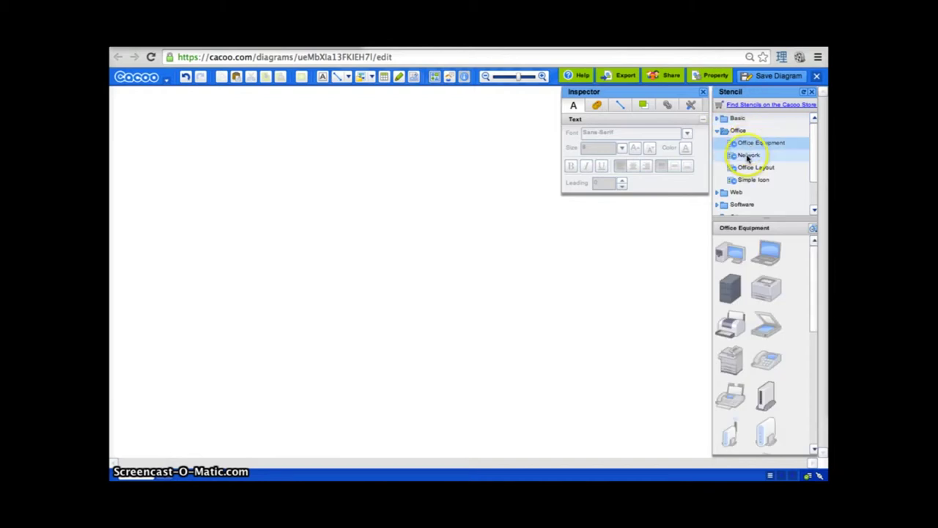
click(746, 155)
click(748, 170)
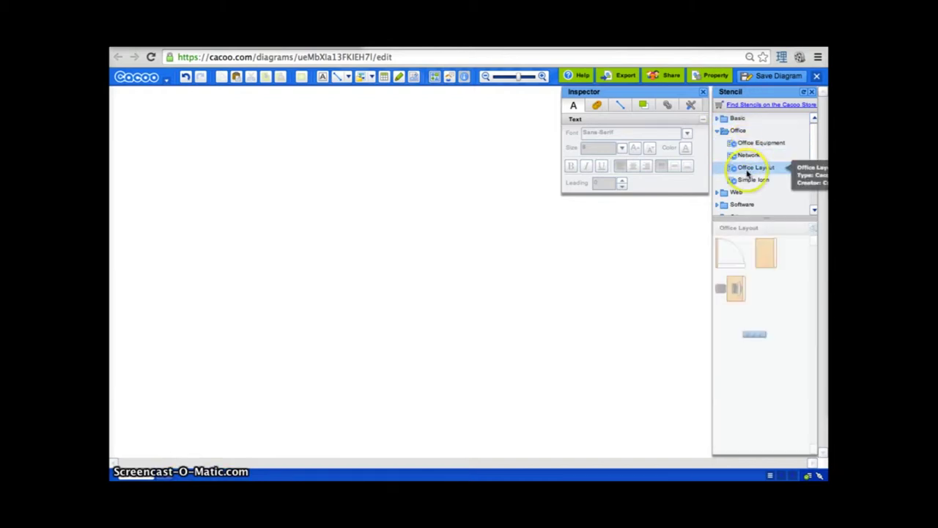
click(744, 181)
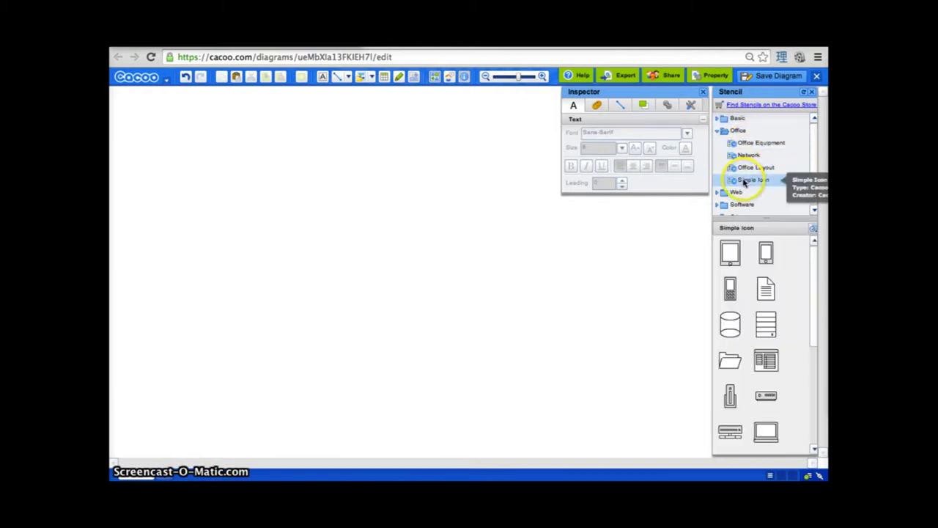
click(717, 131)
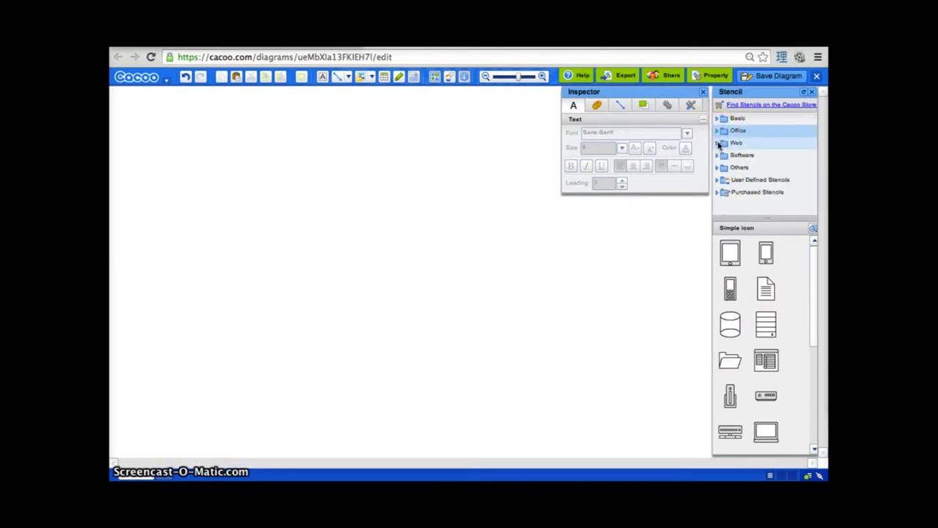
- Preview the Web group's Sitemap, Wireframe, Freehand Wireframe and Web Service stencils
click(718, 143)
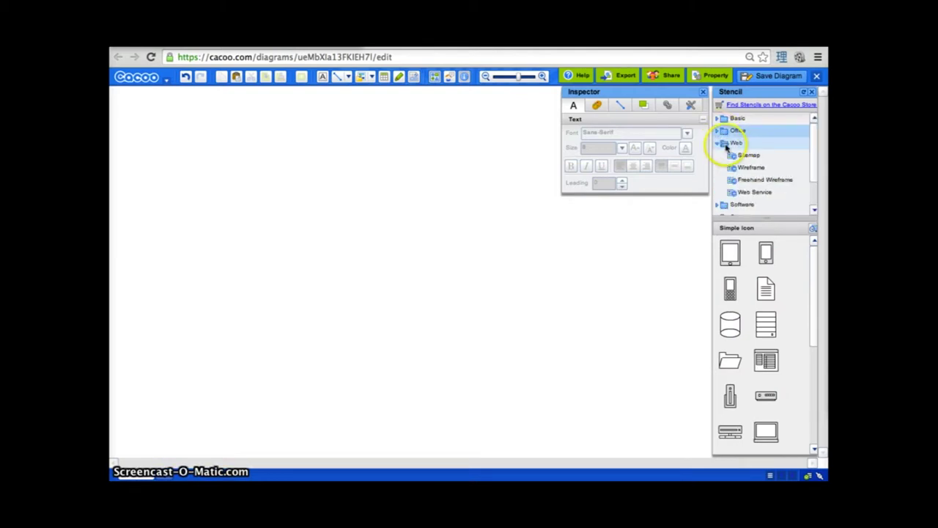
click(742, 158)
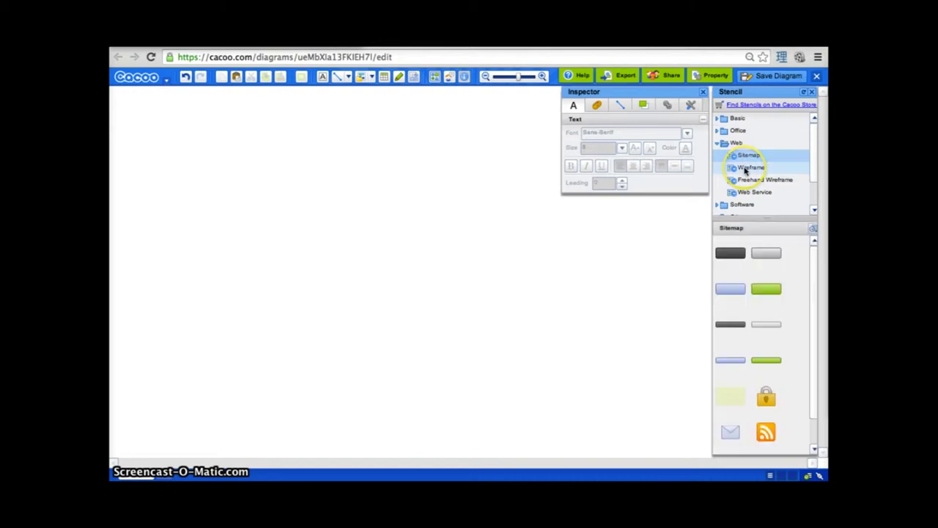
click(744, 169)
click(748, 180)
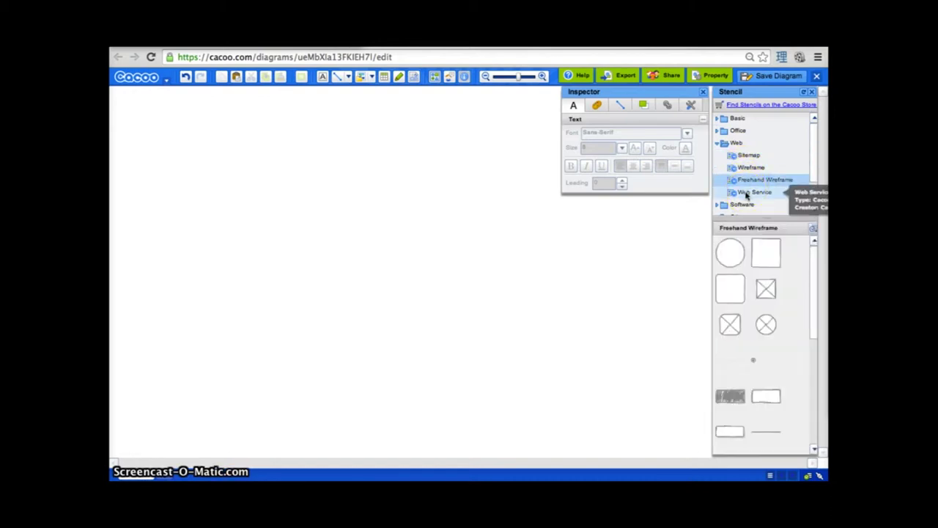
click(746, 192)
click(718, 148)
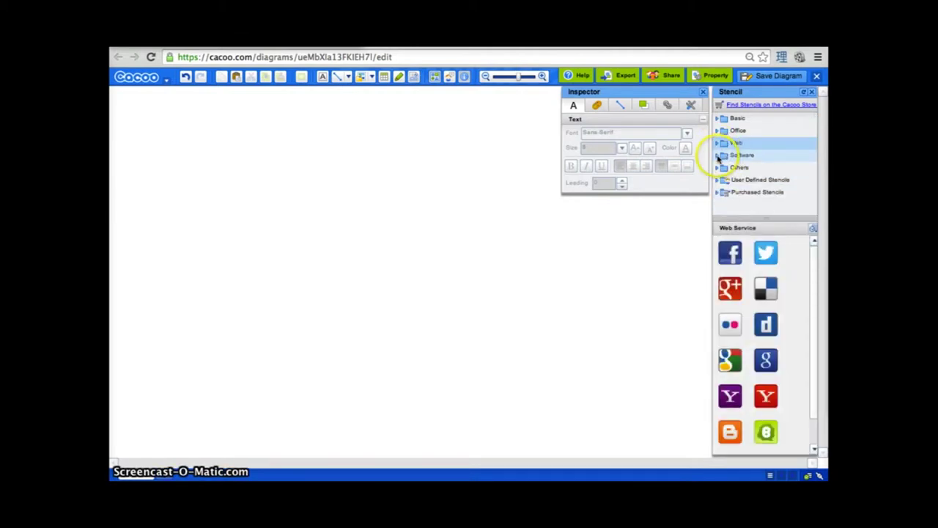
- Preview the Software group's Flowchart, UML and ER Diagrams stencils
click(734, 155)
click(739, 168)
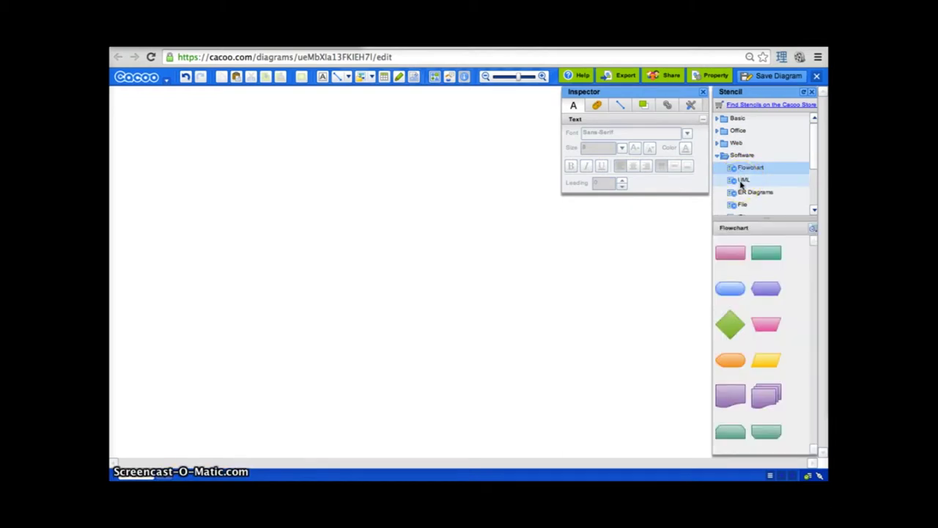
click(742, 181)
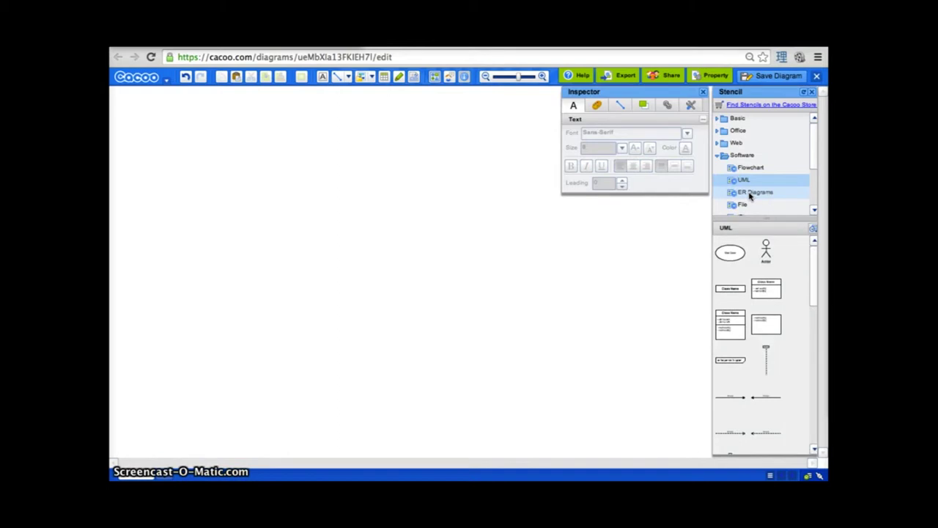
click(750, 194)
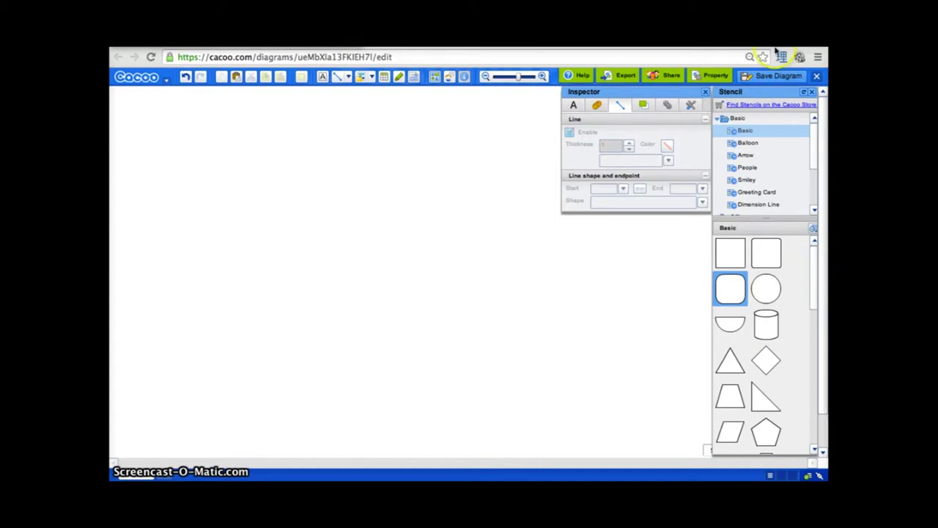
- Place a rounded rectangle from the basic shapes near the canvas centre
click(755, 300)
click(748, 132)
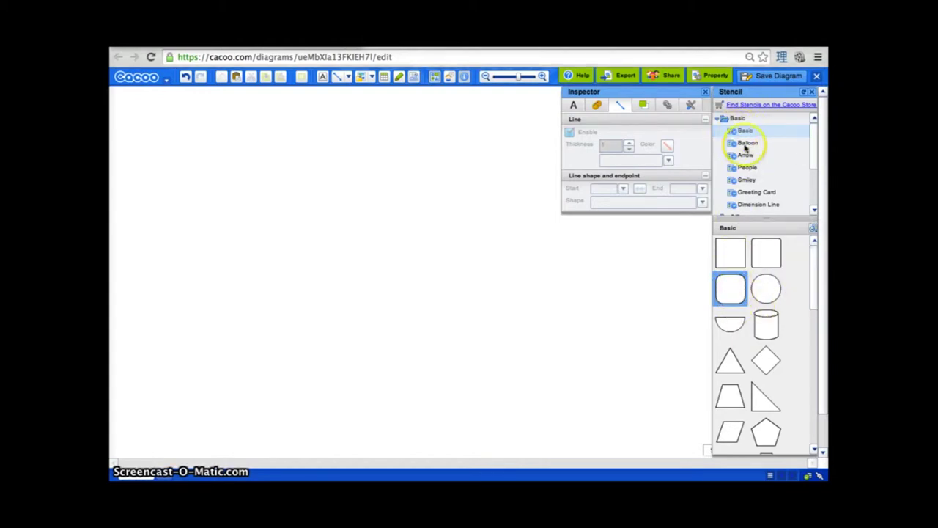
click(727, 285)
drag(727, 286, 444, 286)
click(318, 265)
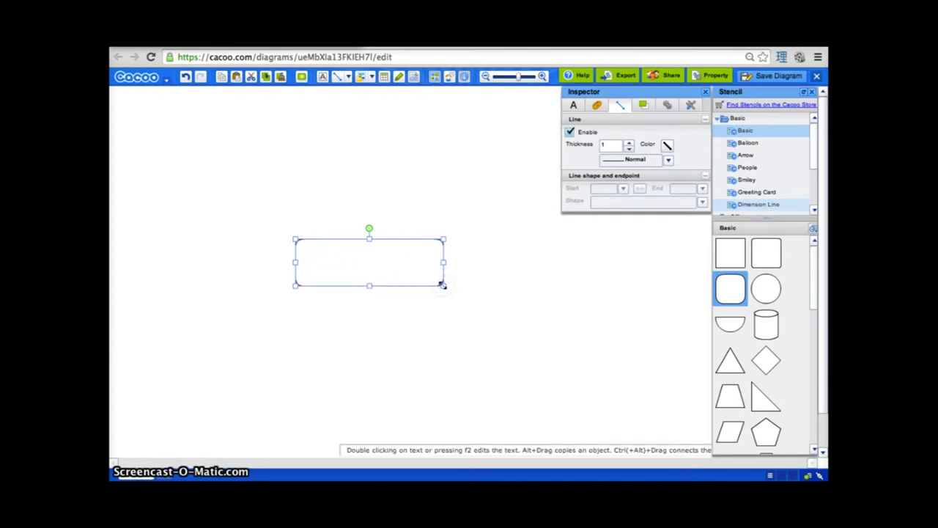
- Label the rectangle 'PEANUTS' and set its text size to 35
double_click(371, 258)
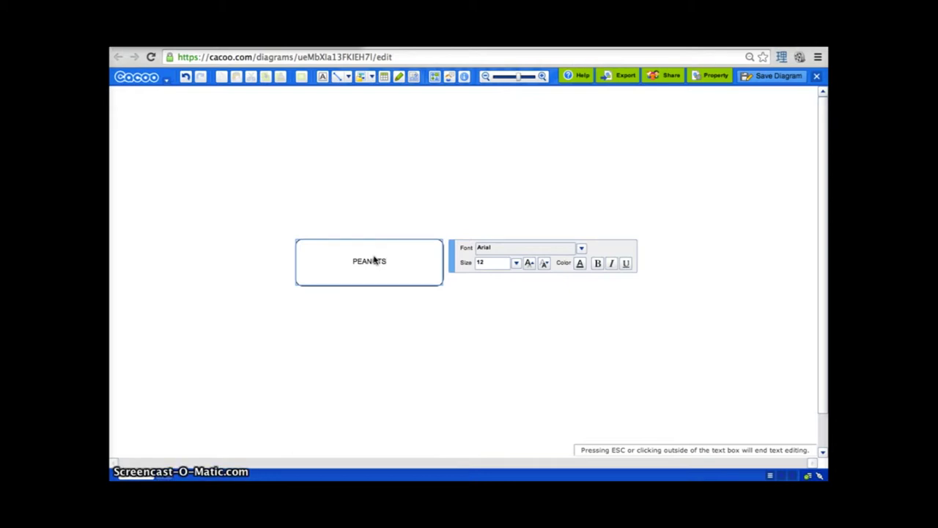
click(347, 259)
double_click(366, 262)
double_click(482, 262)
text(35)
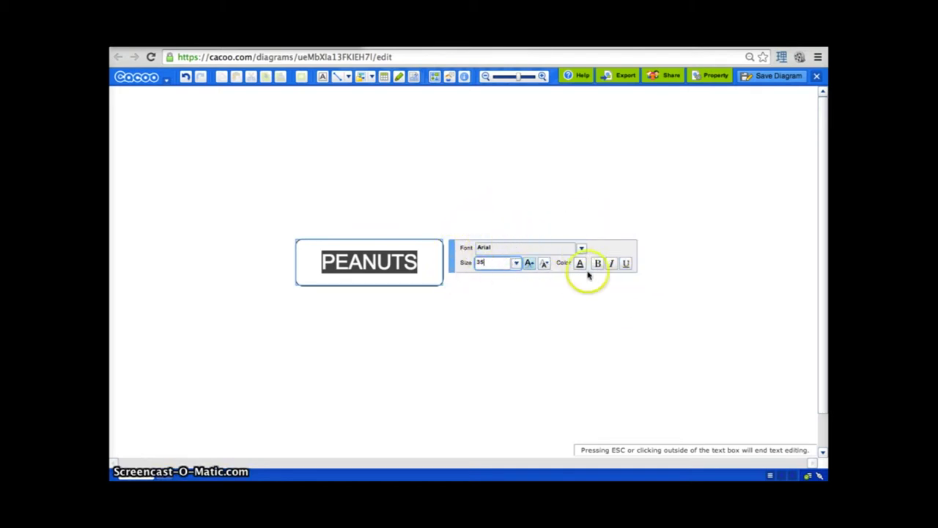
- End label editing and review the Inspector's Text, Fill and Line properties
click(485, 165)
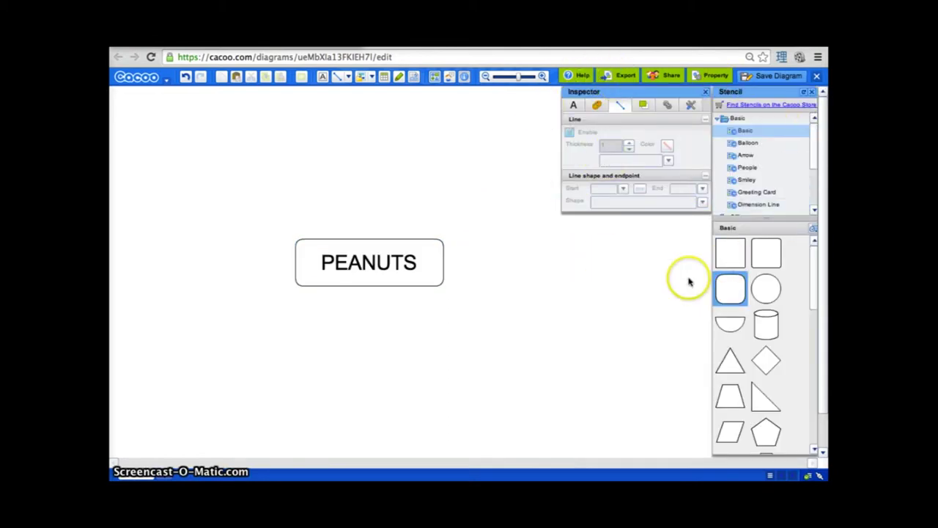
click(576, 105)
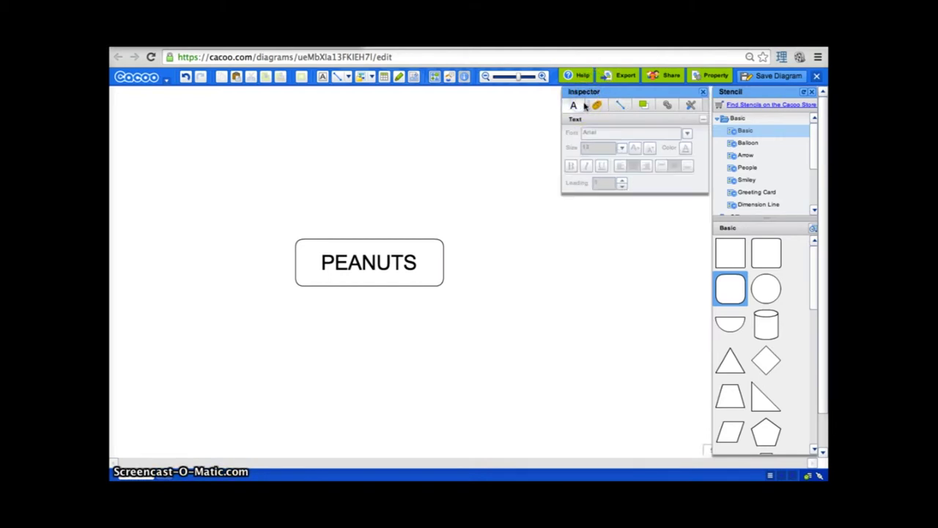
click(596, 105)
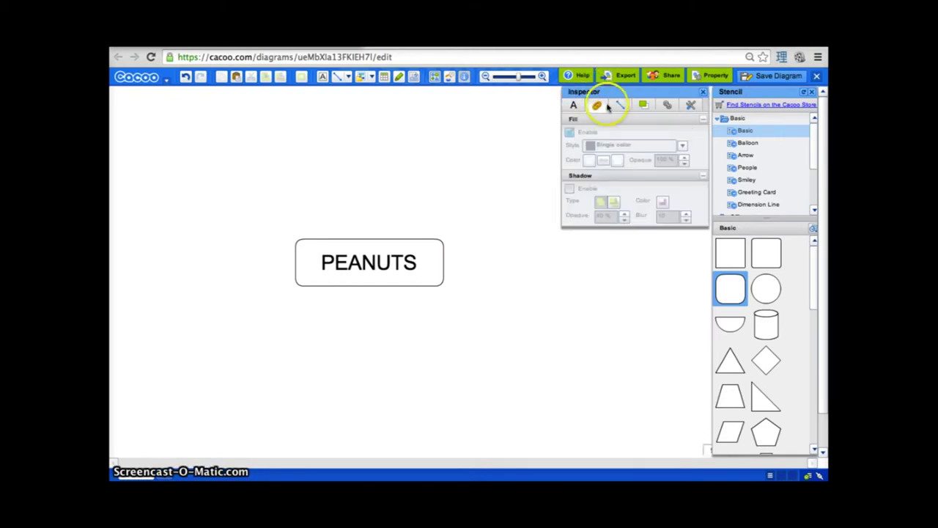
click(620, 106)
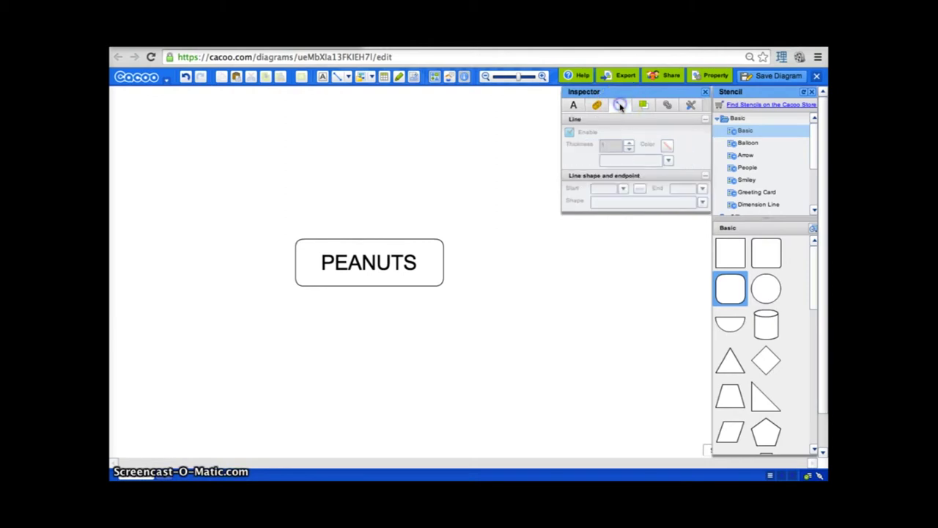
- Select the PEANUTS box and bring up its border settings in the Inspector
click(431, 253)
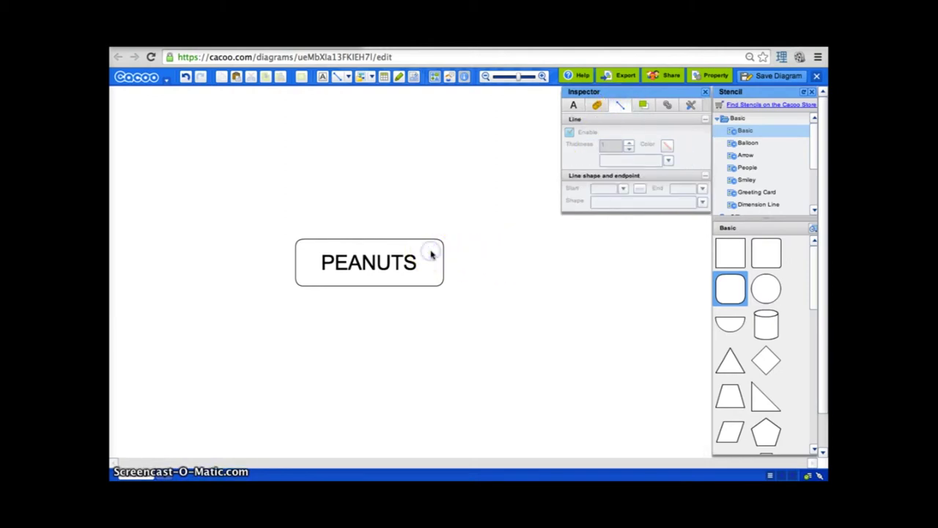
click(431, 254)
click(617, 106)
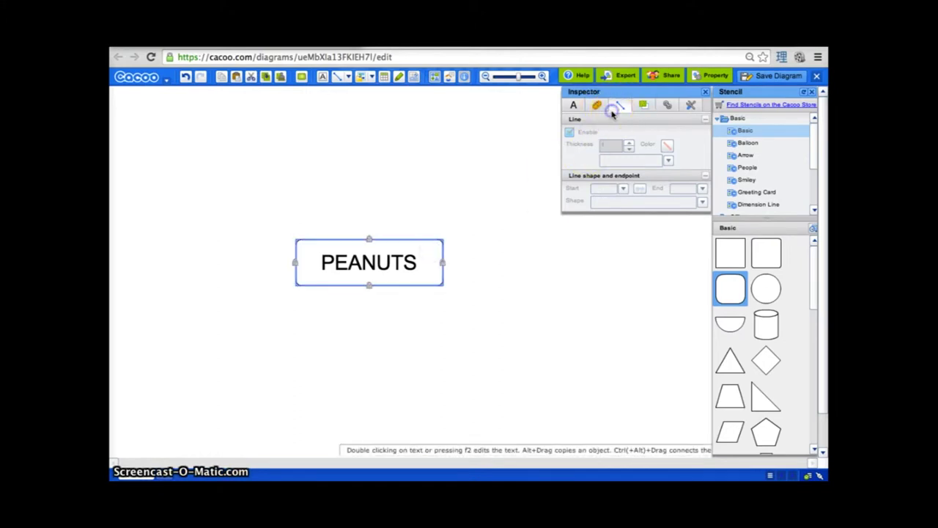
click(598, 105)
click(620, 106)
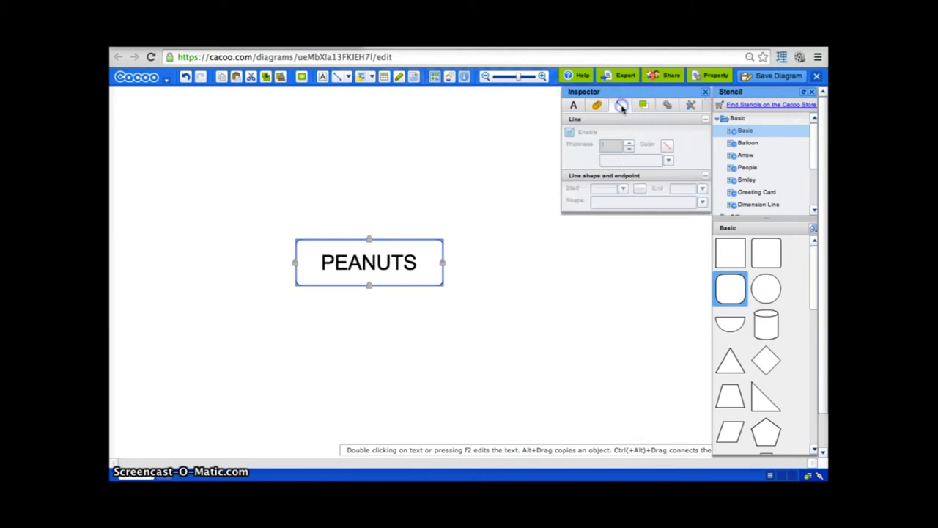
click(629, 146)
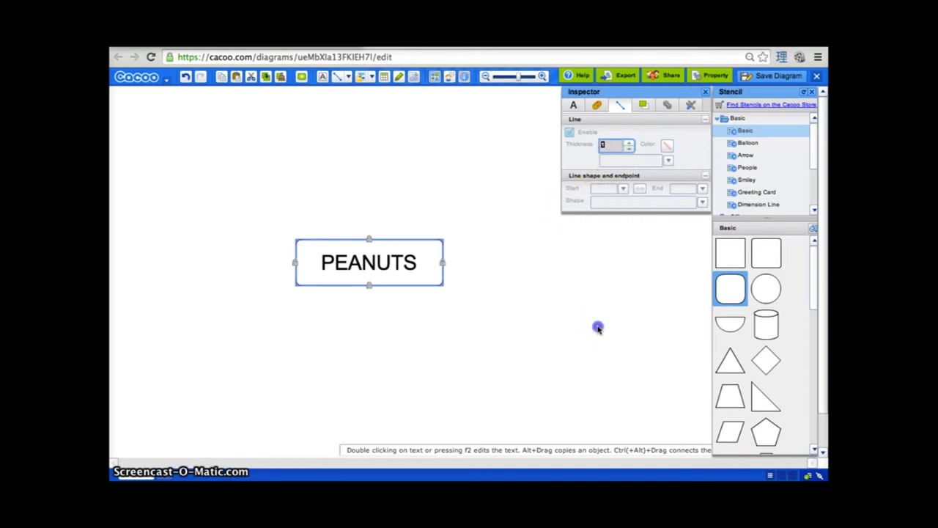
click(597, 327)
click(392, 245)
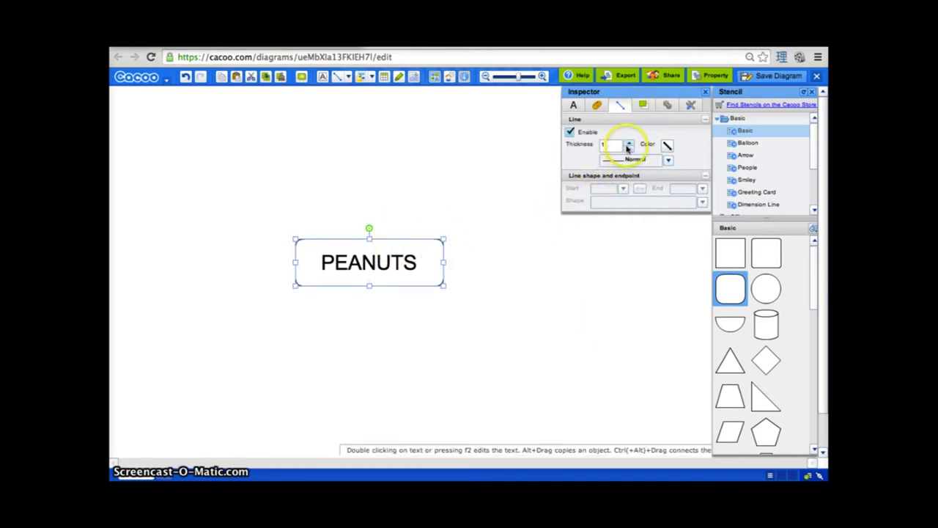
- Set the PEANUTS border to thickness 3, orange, with Normal line style
click(628, 146)
click(628, 146)
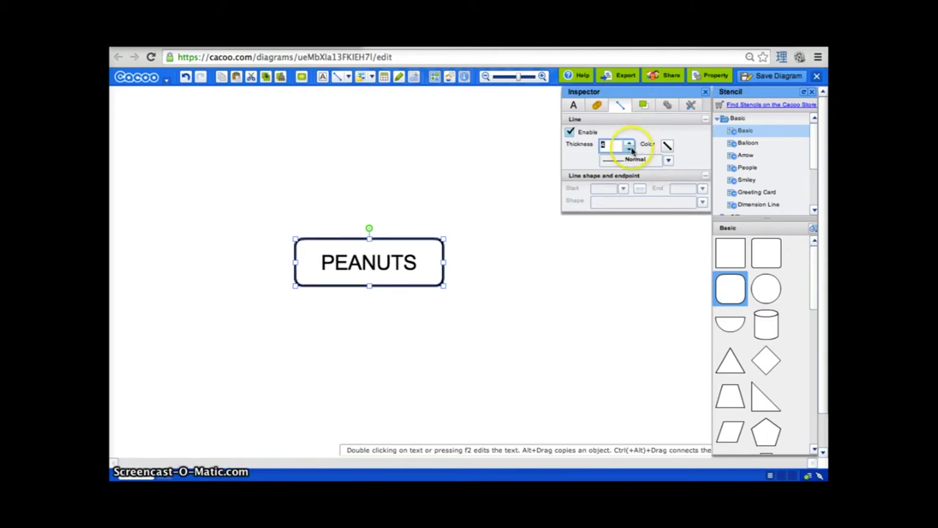
click(666, 146)
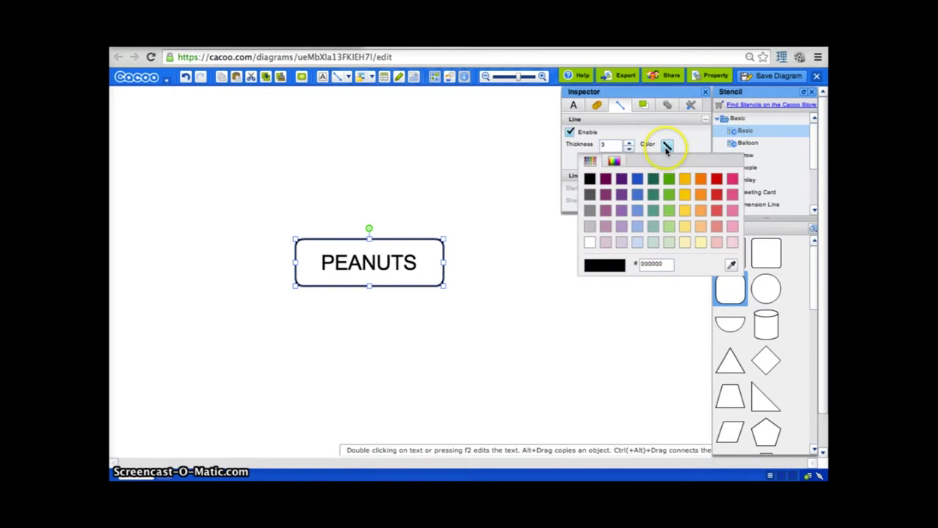
click(701, 184)
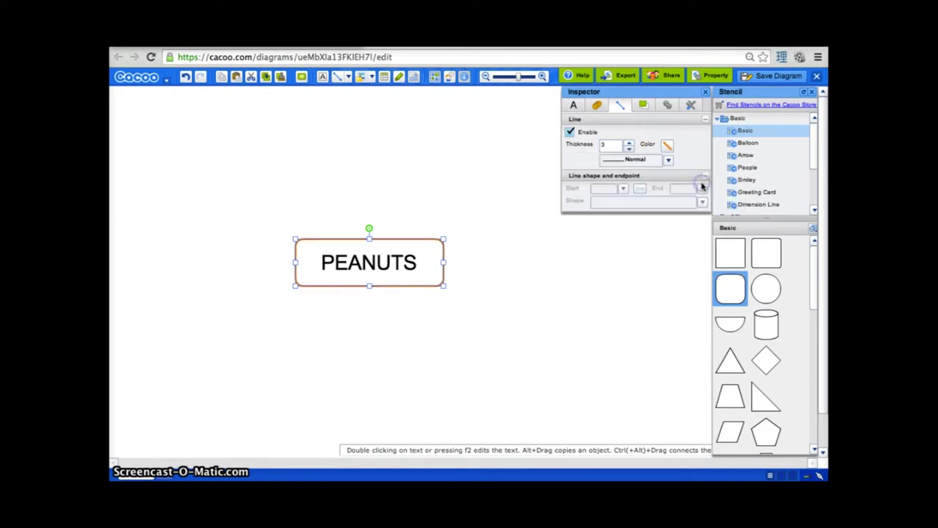
click(668, 160)
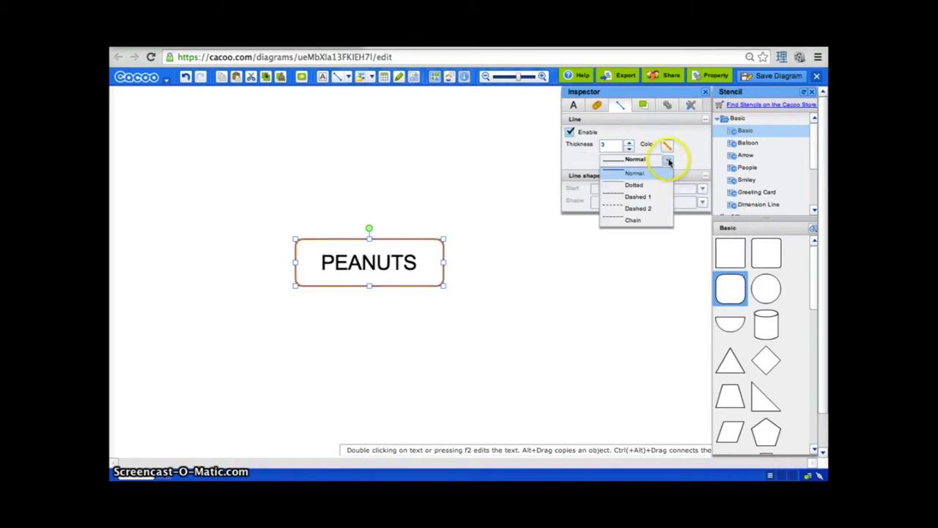
click(688, 160)
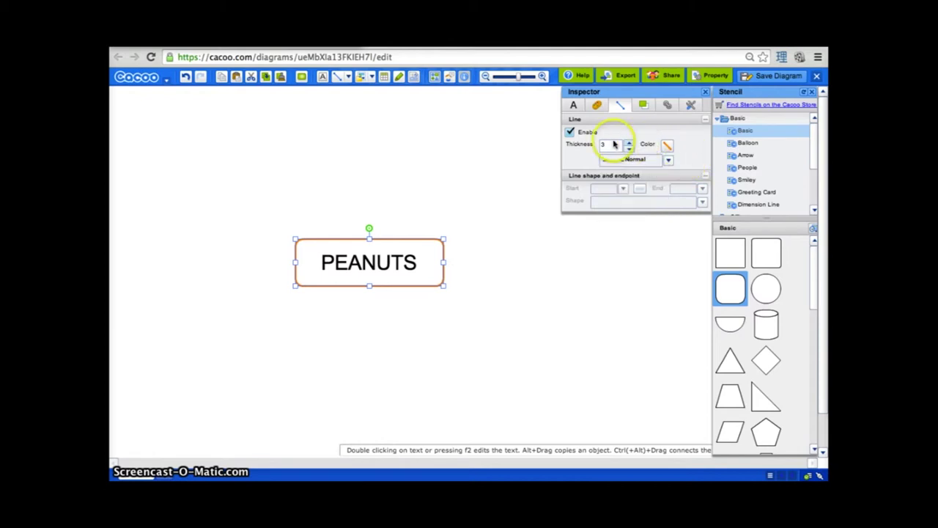
- Give the PEANUTS box a Radial gradation fill in a pale orange colour
click(594, 107)
click(680, 146)
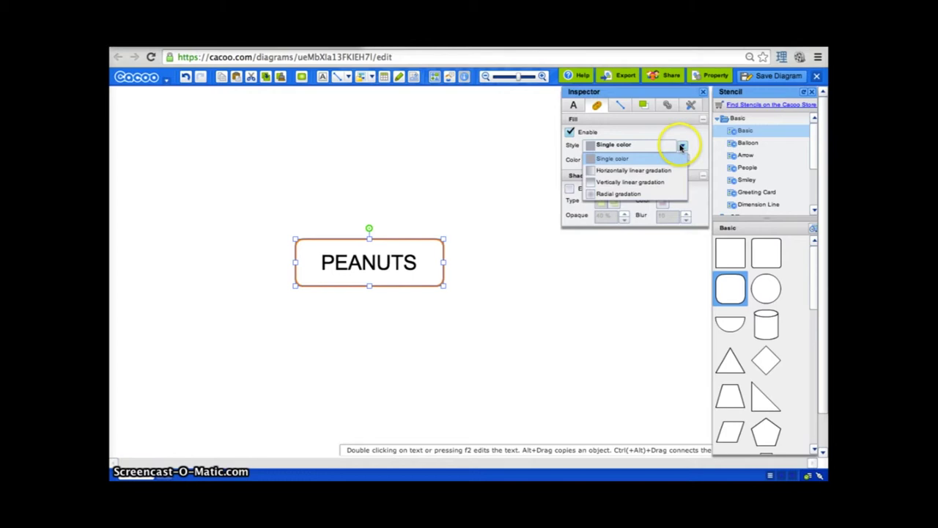
click(643, 195)
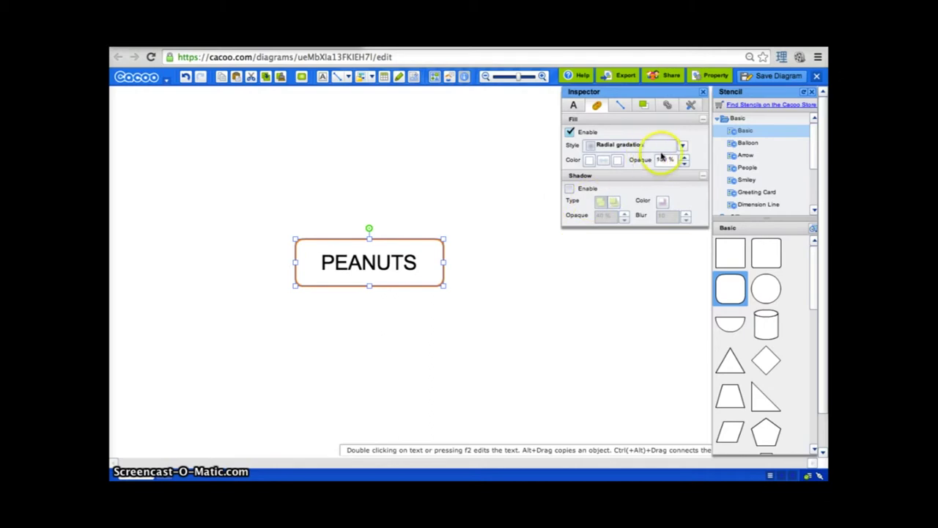
click(592, 162)
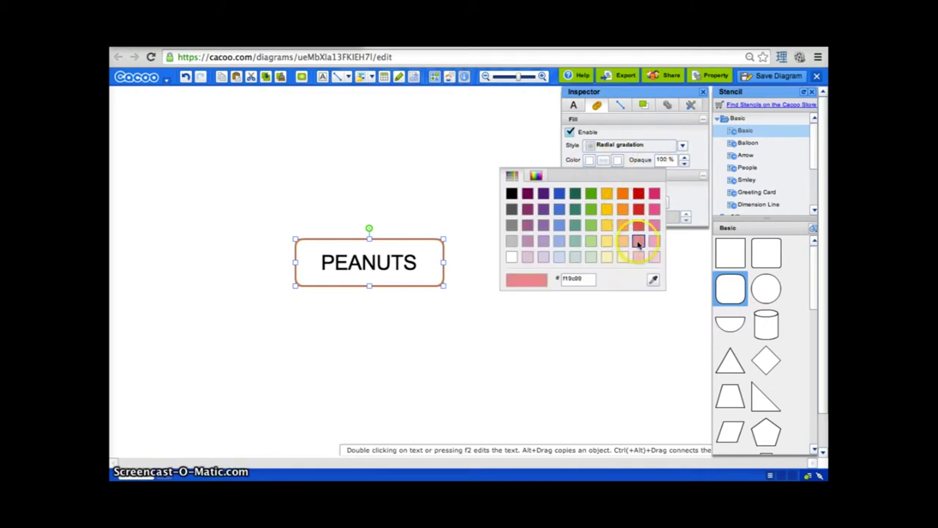
click(607, 257)
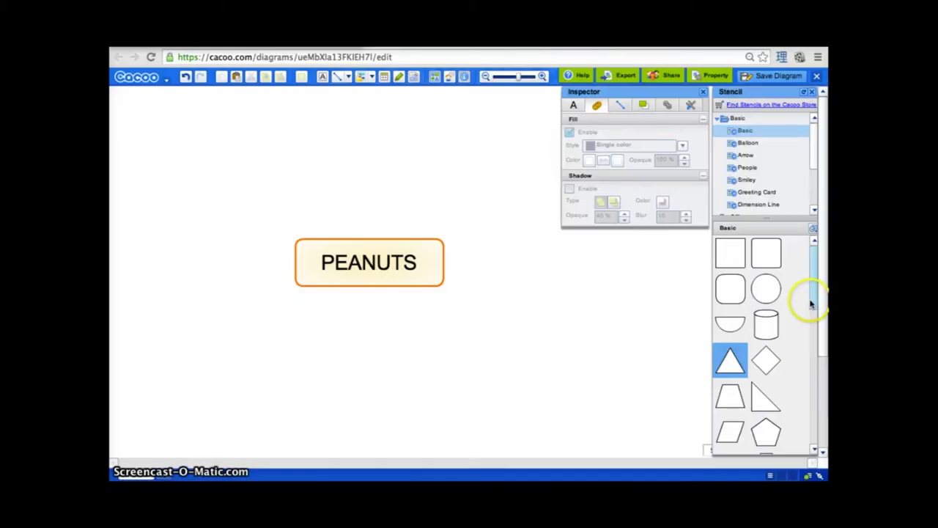
- Add an ellipse below PEANUTS and a triangle above-left of it
drag(775, 292, 540, 346)
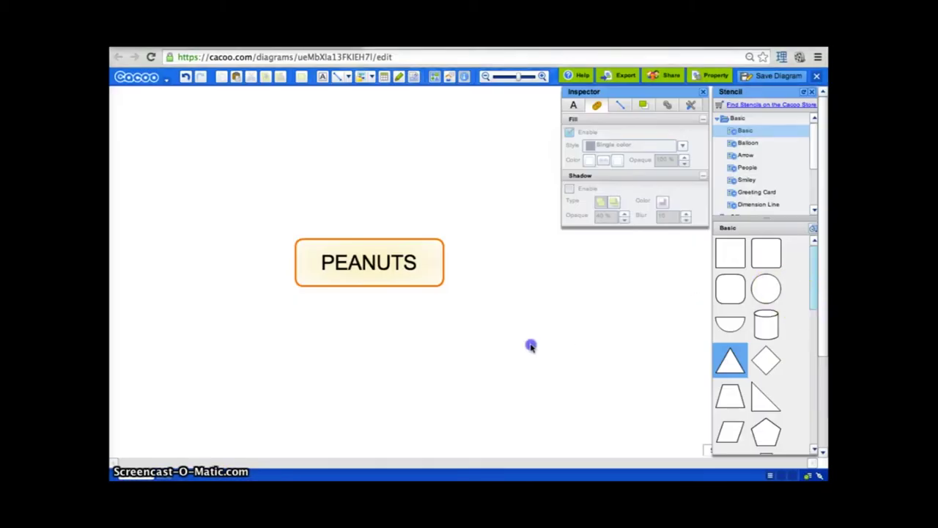
click(772, 291)
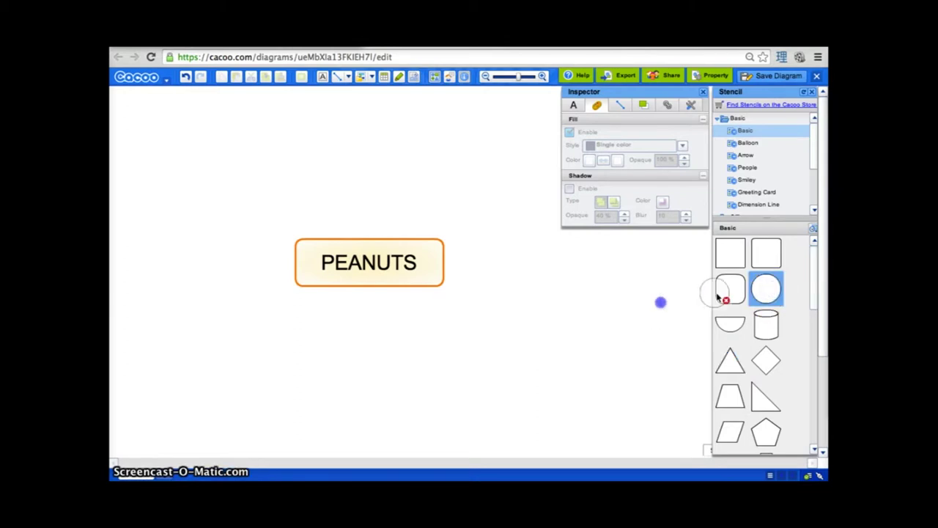
mouse_move(700, 299)
mouse_down()
mouse_move(518, 354)
mouse_move(466, 354)
mouse_up()
drag(735, 364, 281, 225)
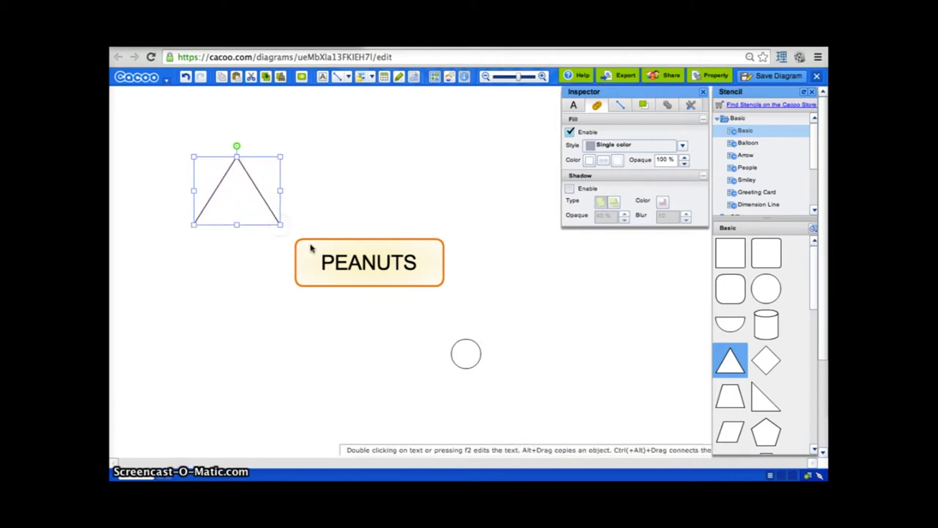
click(477, 359)
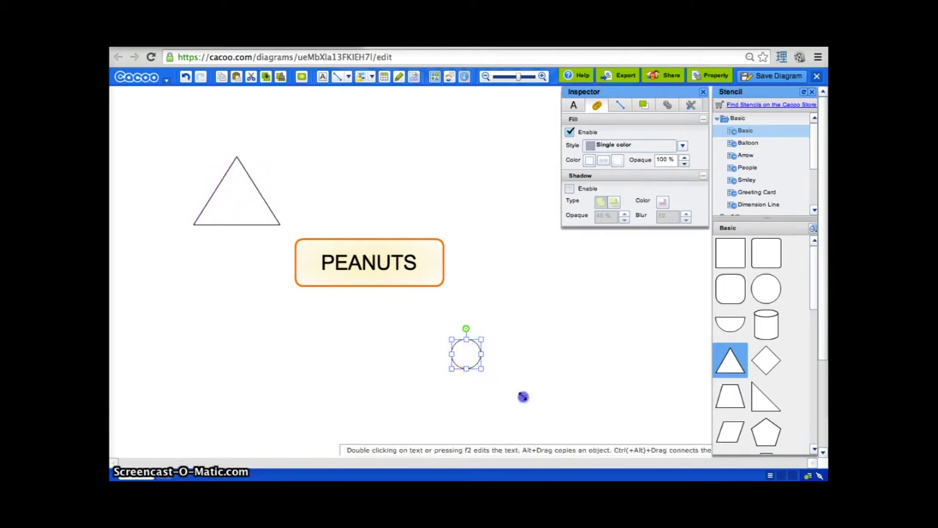
drag(547, 406, 545, 407)
- Label the ellipse 'Charlie Brown' and start labelling the triangle
double_click(497, 373)
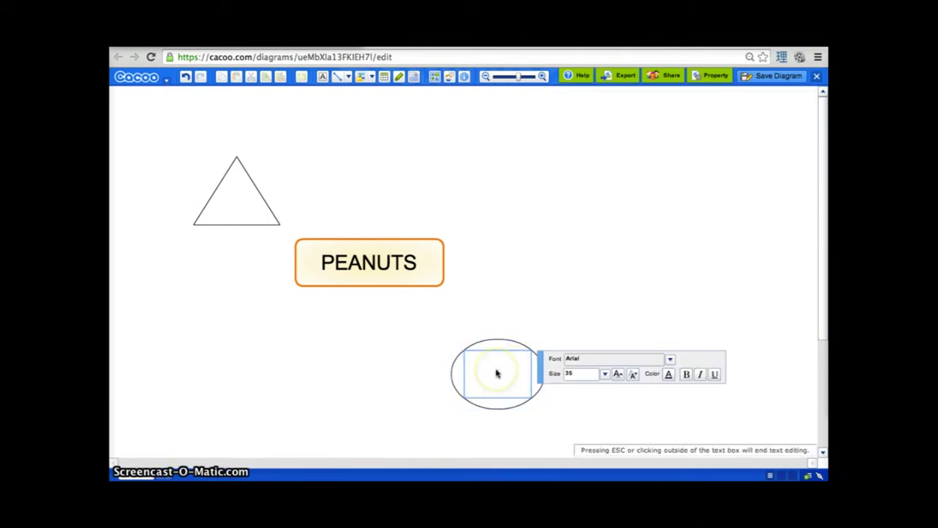
text(Charlie Brown)
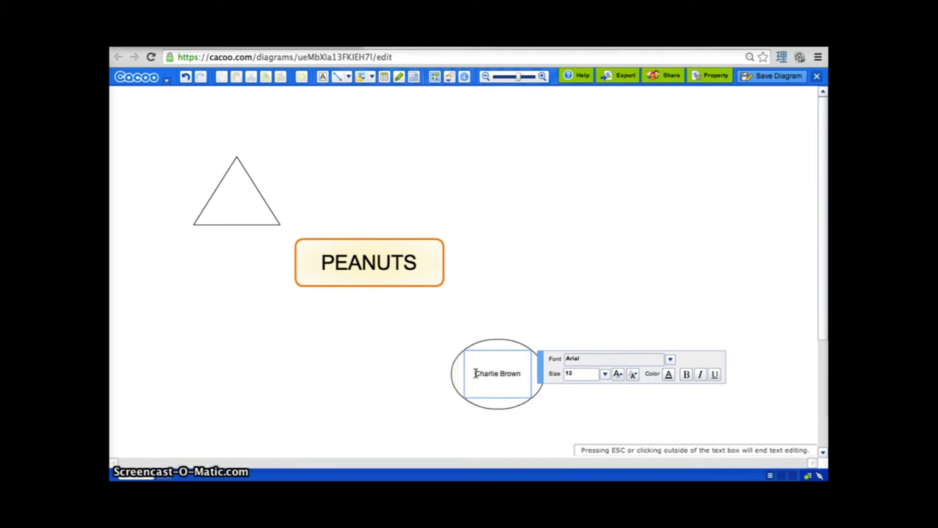
click(242, 213)
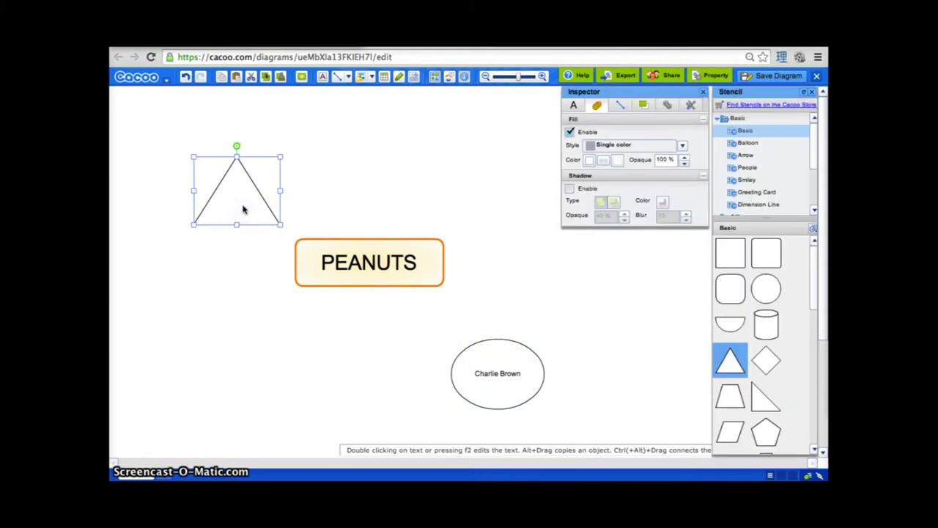
double_click(243, 209)
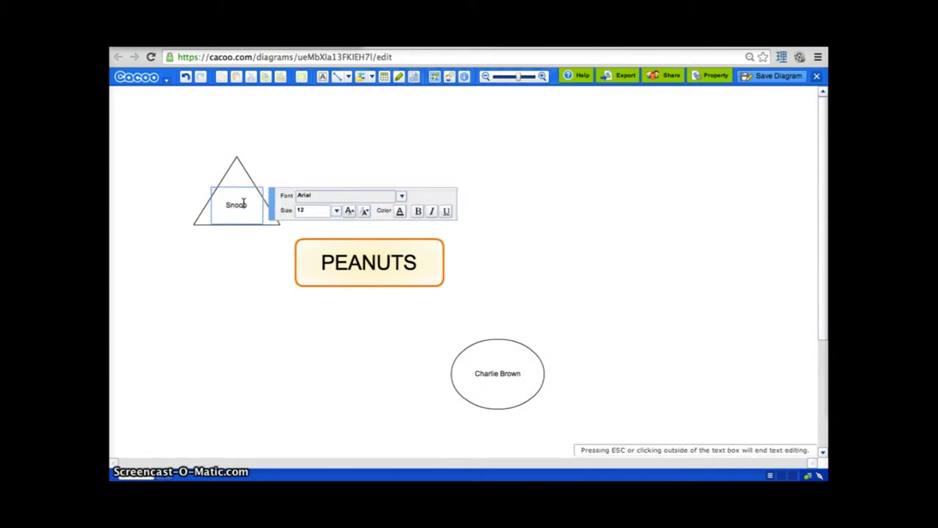
- Finish the Snoopy label, nudge Charlie Brown up, and set connectors to Curve, thickness 3, Dotted
click(490, 236)
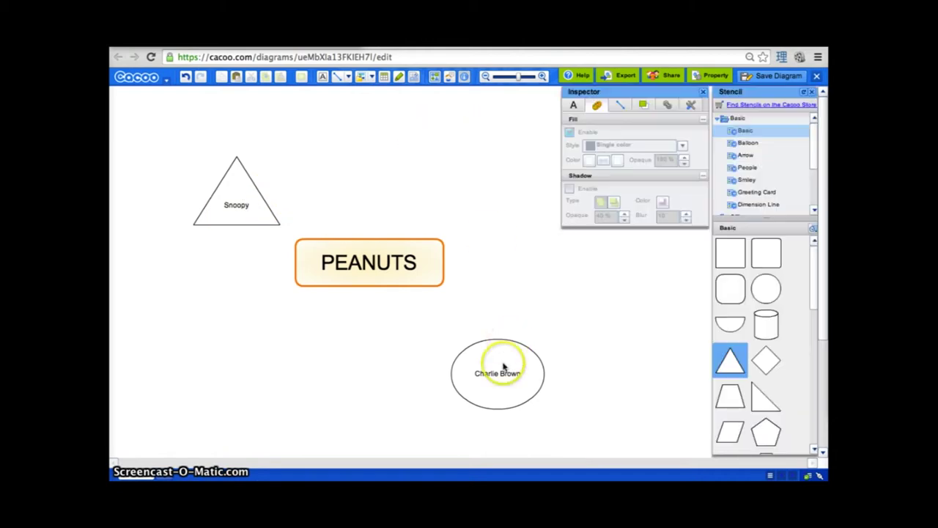
drag(517, 344, 511, 325)
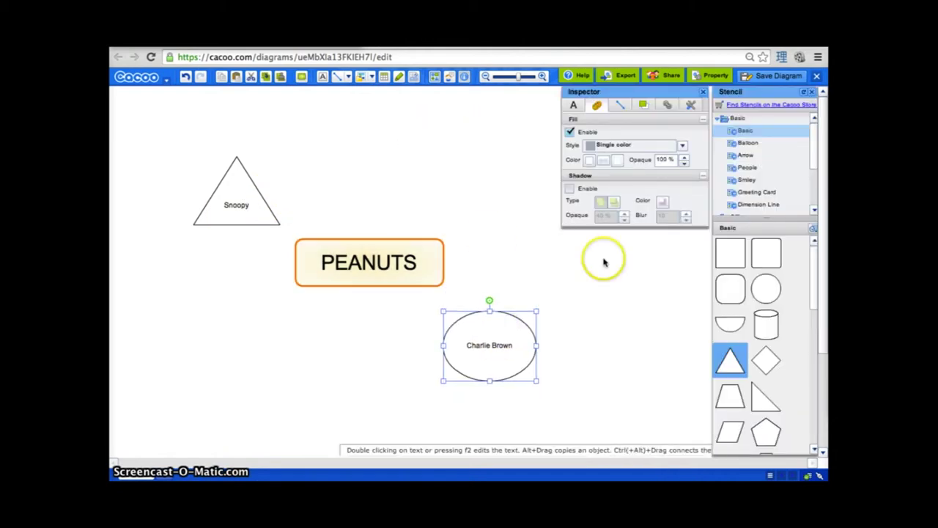
click(348, 79)
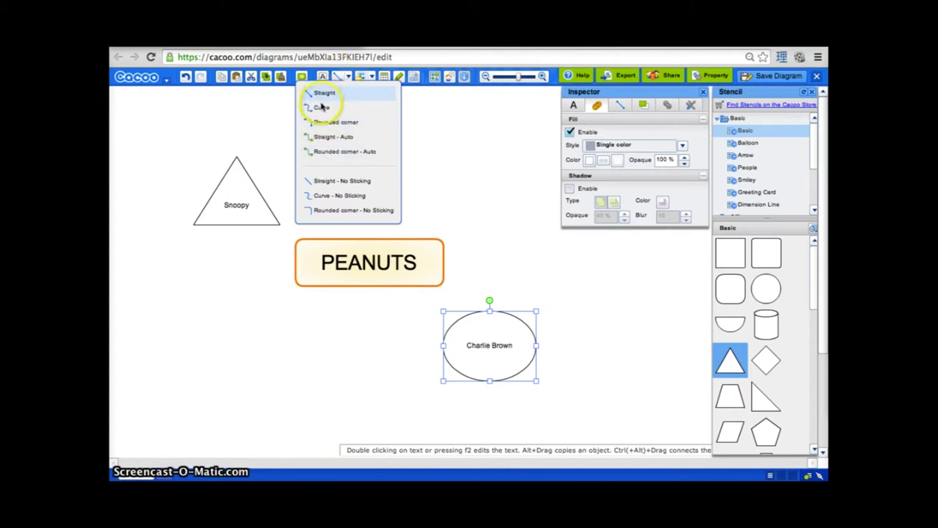
click(321, 107)
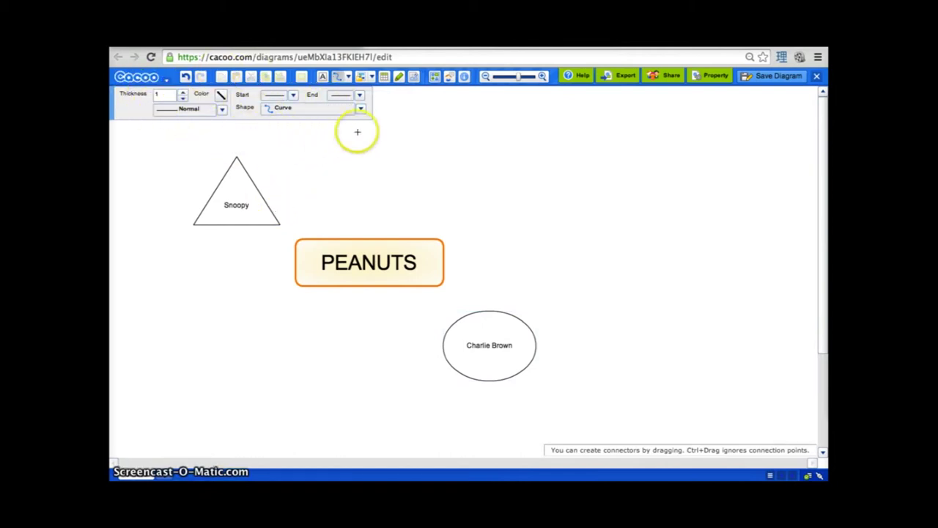
click(183, 95)
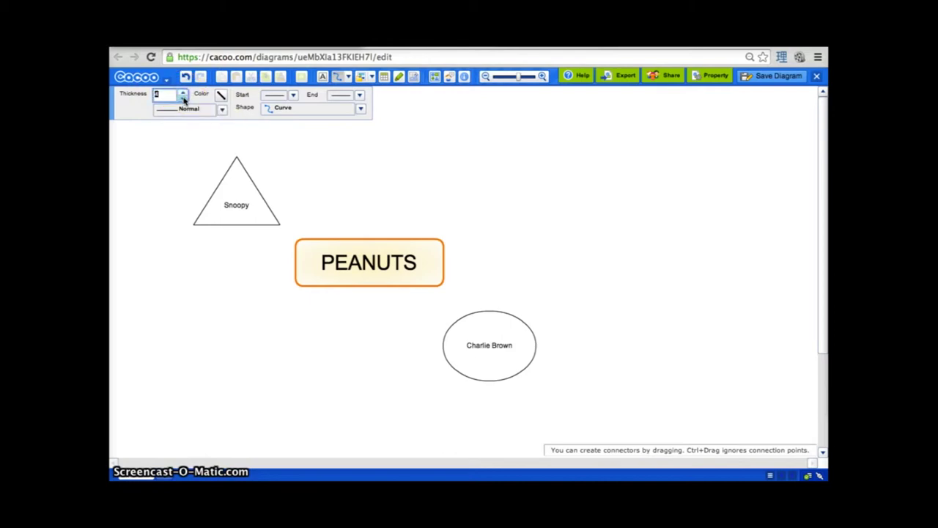
click(183, 98)
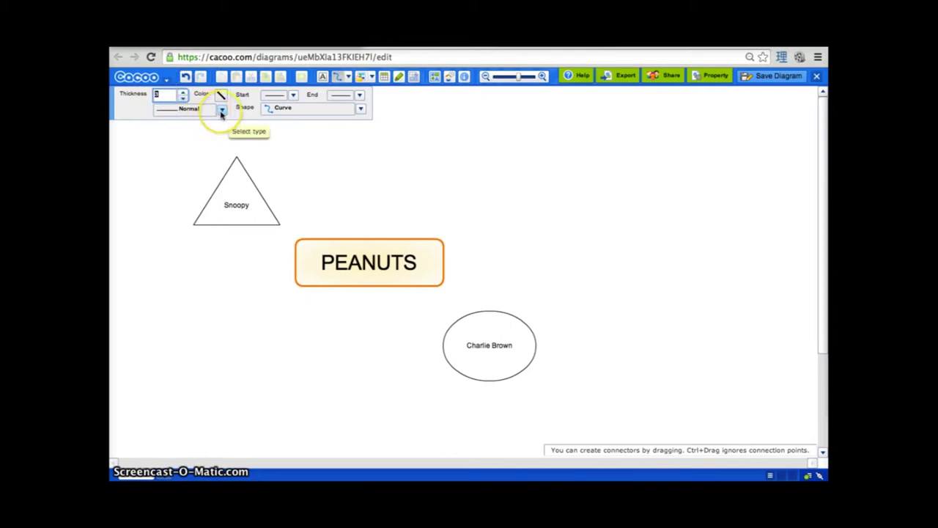
click(221, 111)
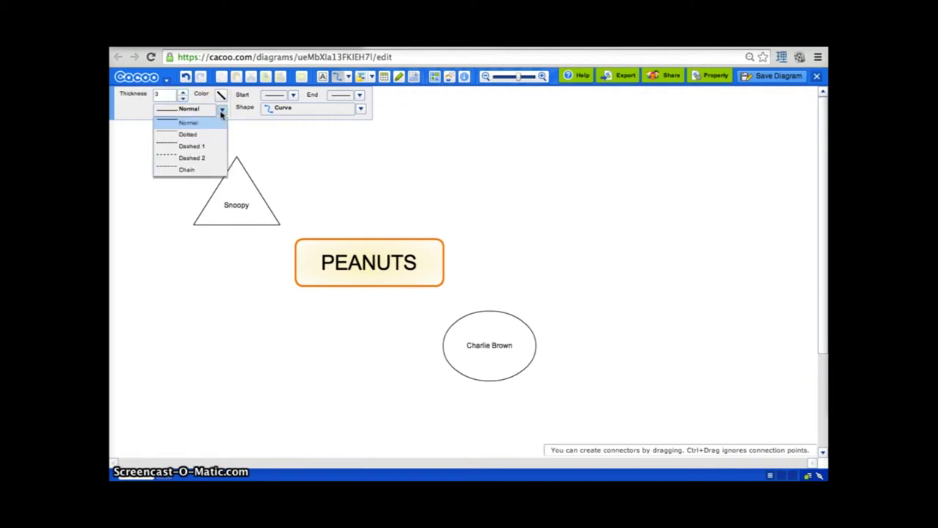
click(201, 136)
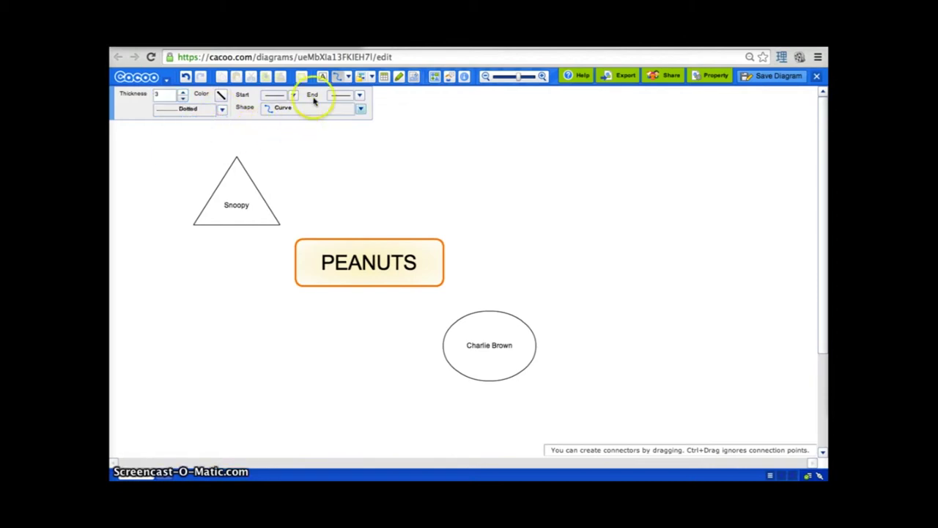
- Connect the Snoopy triangle to PEANUTS with a dotted curved connector
click(235, 188)
drag(261, 191, 274, 194)
drag(325, 226, 351, 262)
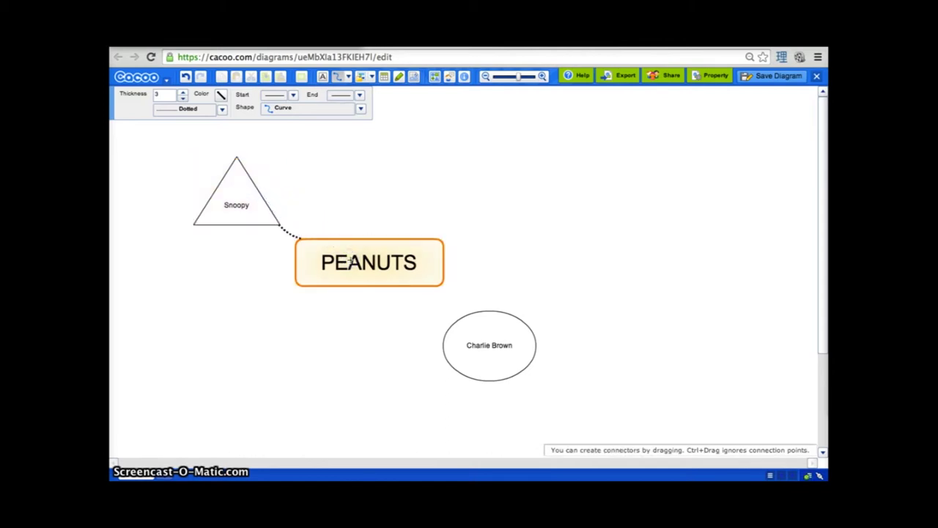
click(258, 203)
click(447, 325)
- Switch the line pattern to Normal and connect Charlie Brown to PEANUTS
click(220, 95)
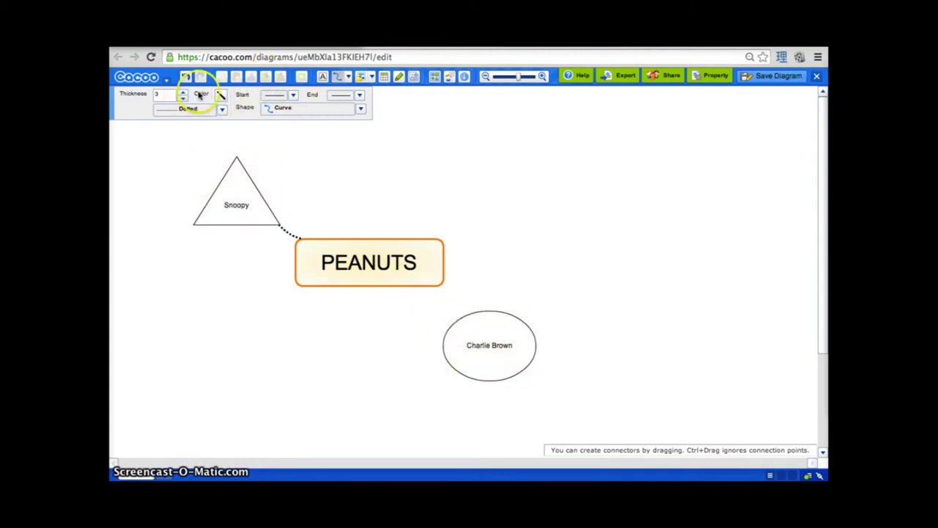
click(223, 110)
click(212, 119)
drag(491, 357, 415, 272)
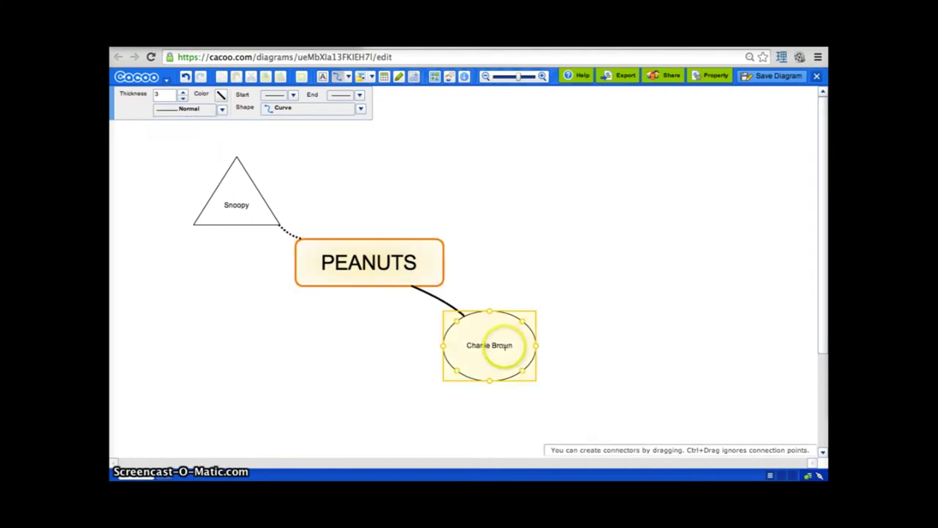
- Move Charlie Brown right of PEANUTS and Snoopy to the top-left, then select the dotted connector
click(455, 189)
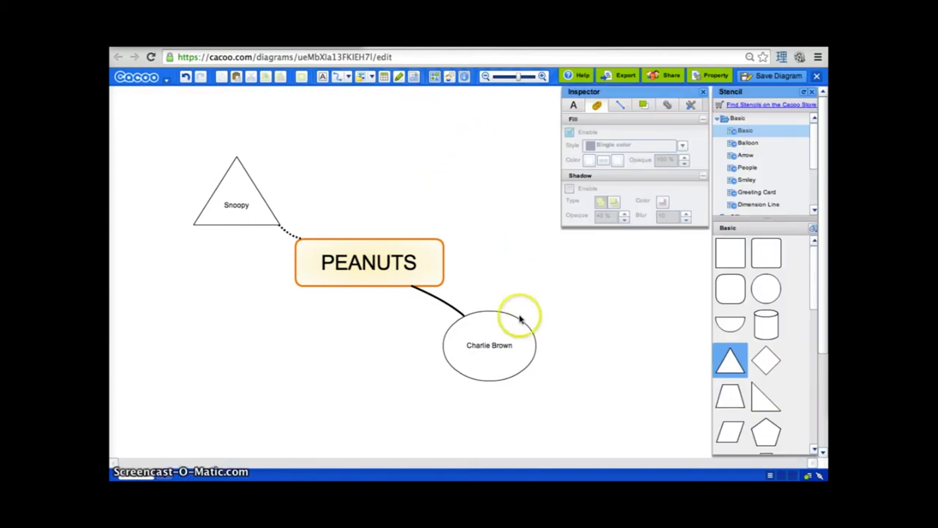
drag(511, 338, 611, 345)
mouse_move(627, 303)
mouse_down()
mouse_move(622, 325)
mouse_move(622, 310)
mouse_up()
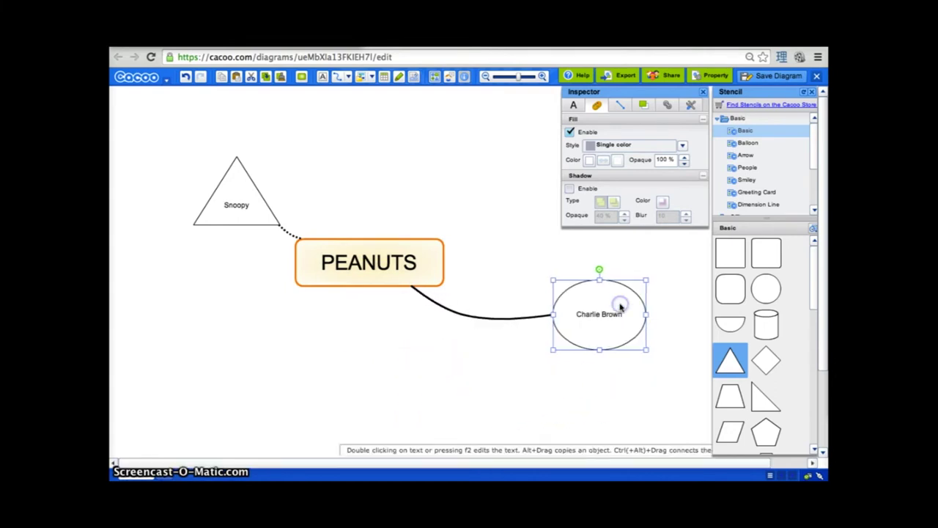
drag(266, 198, 194, 143)
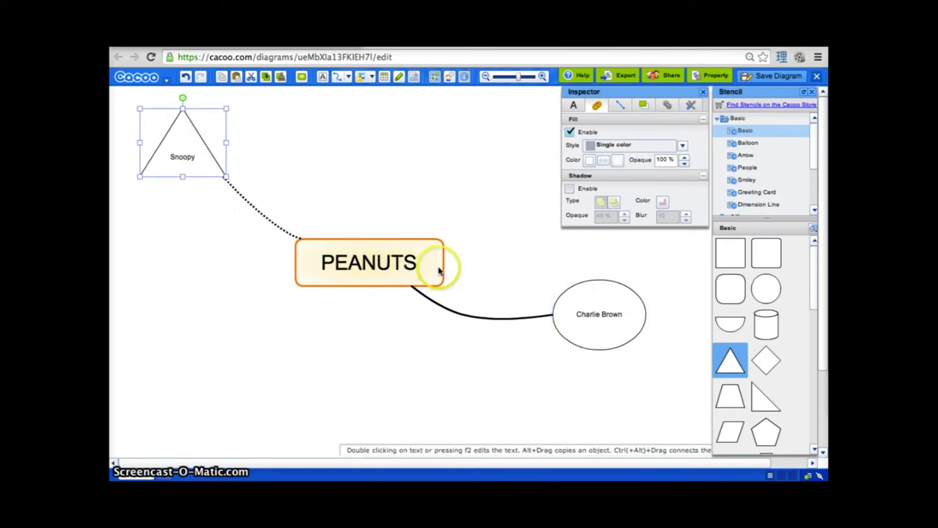
click(253, 209)
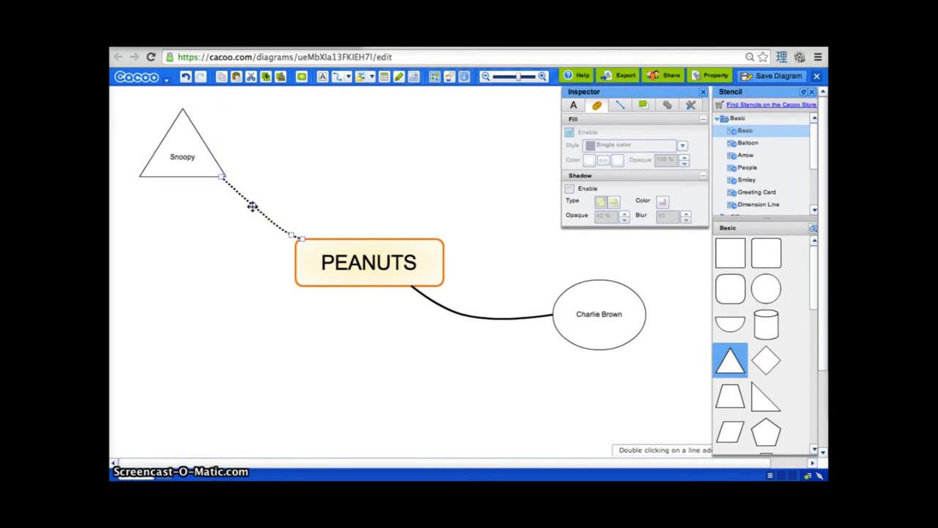
- Add a bend point to the dotted Snoopy connector and pull it up-right so the line arcs
click(252, 207)
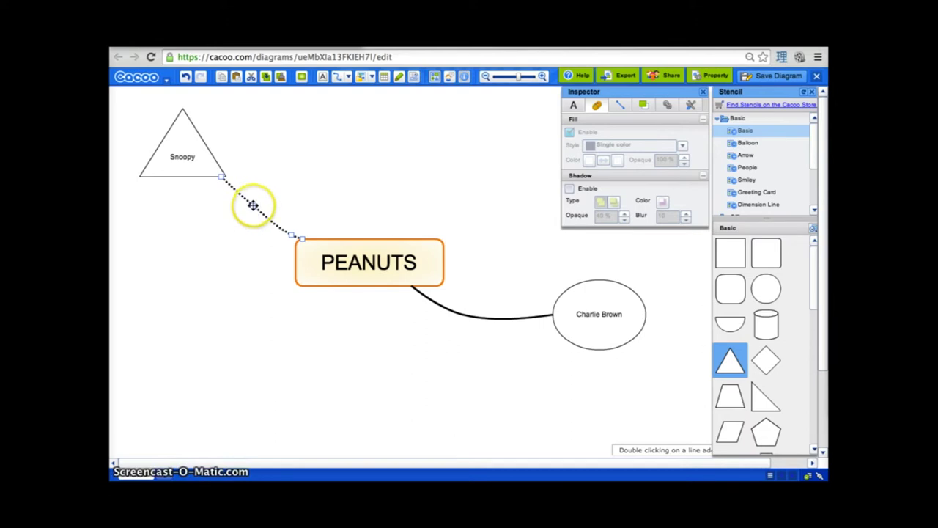
double_click(253, 205)
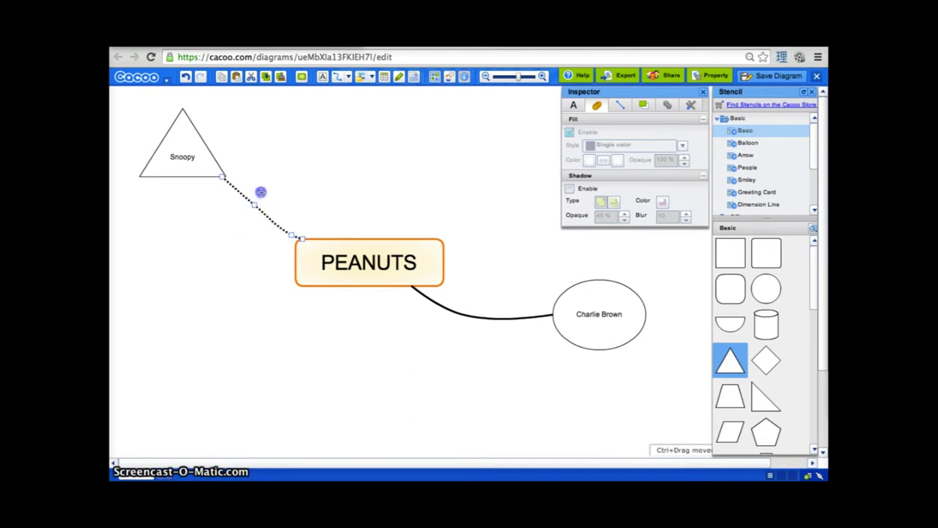
drag(269, 181, 294, 154)
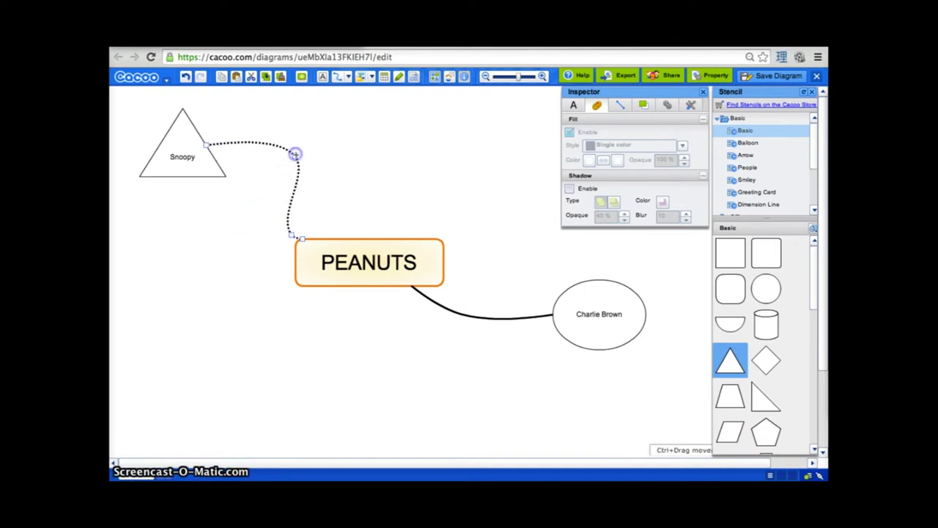
click(483, 279)
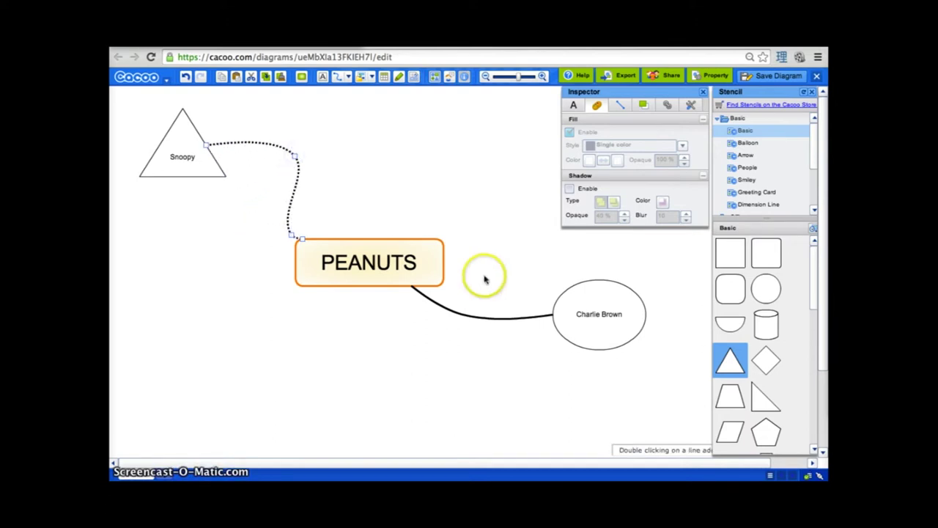
click(195, 139)
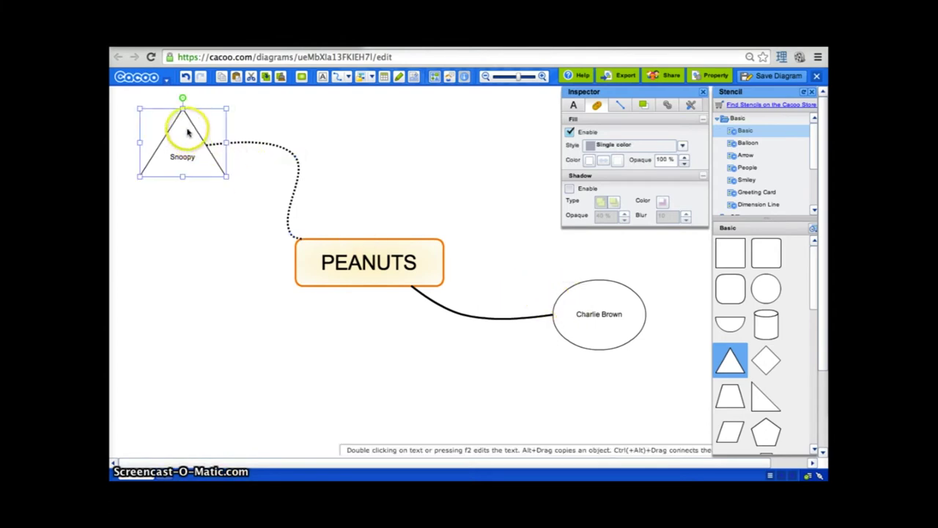
click(187, 132)
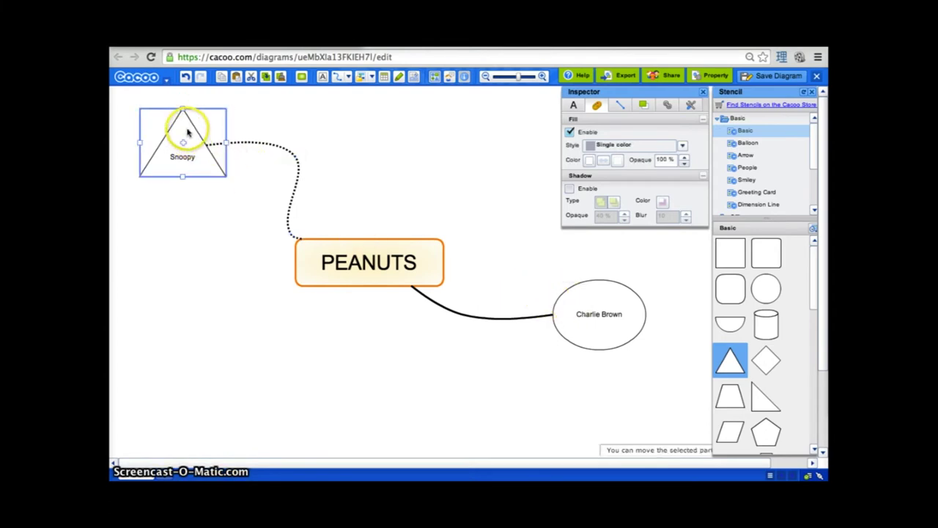
click(273, 149)
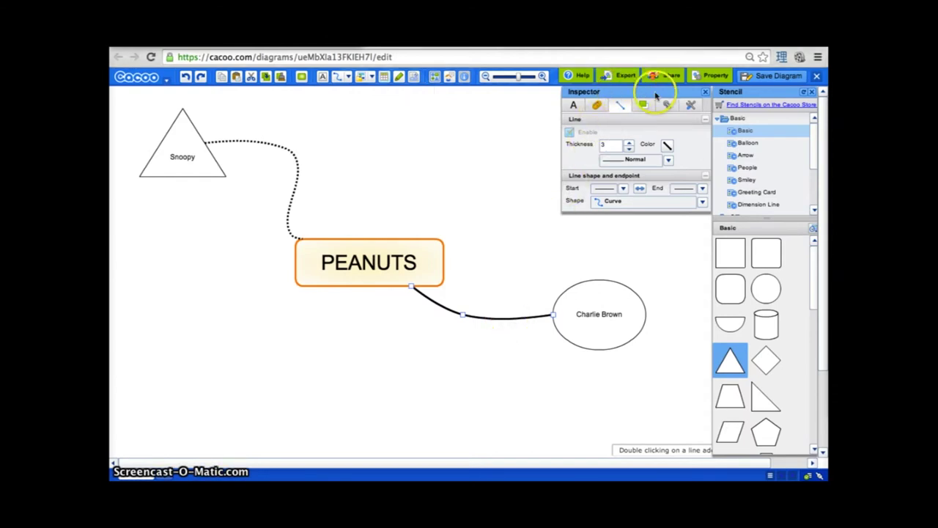
- Make the solid connector an elbow line and move the Charlie Brown ellipse lower and slightly right
click(702, 204)
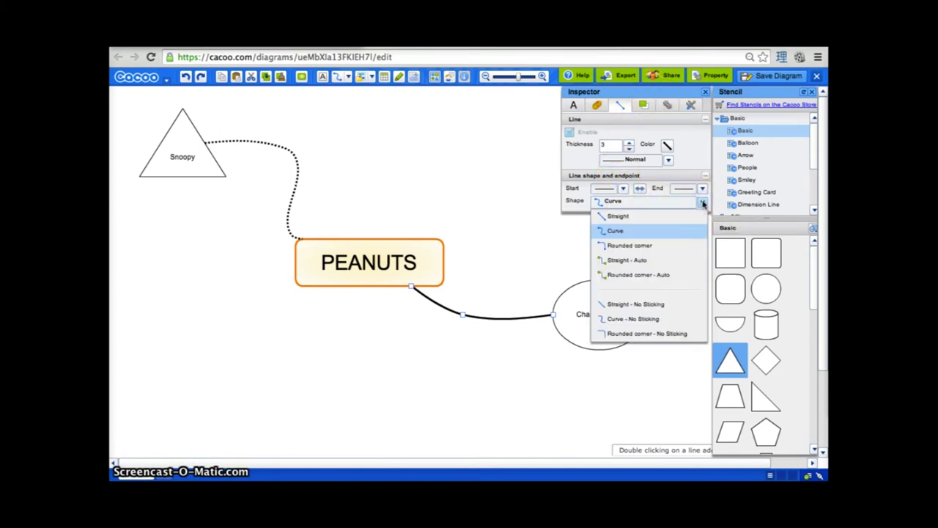
click(635, 261)
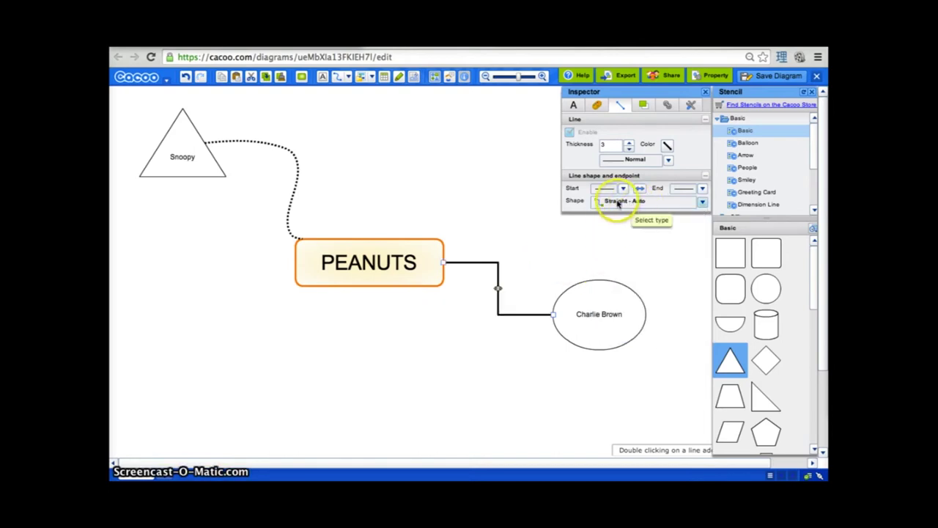
click(504, 311)
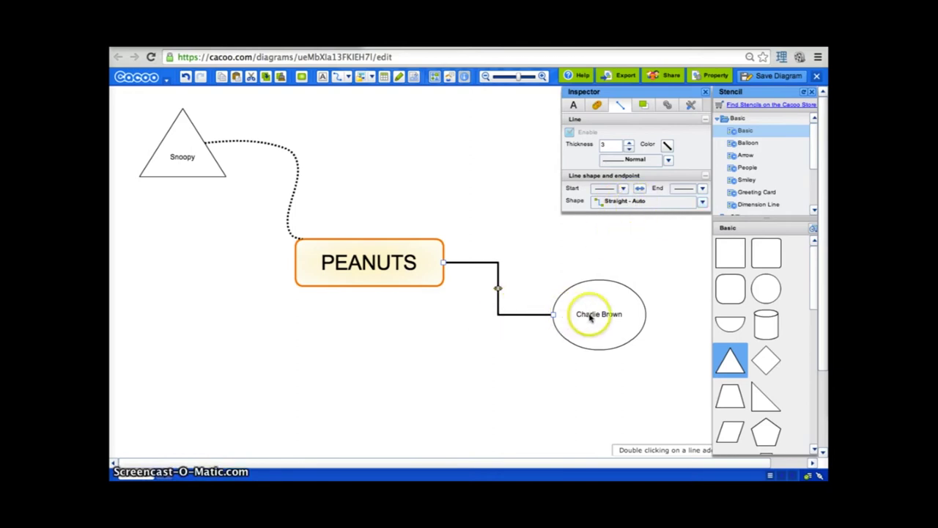
drag(603, 316, 601, 373)
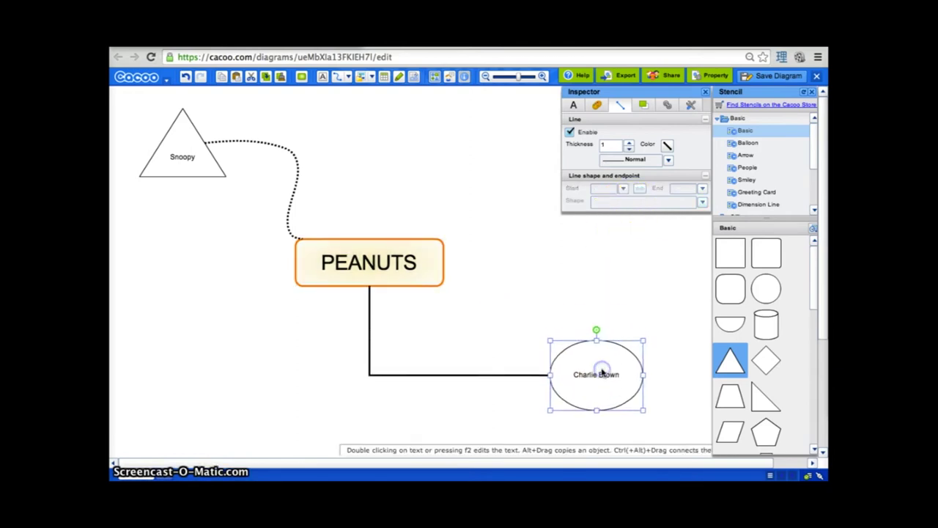
click(432, 376)
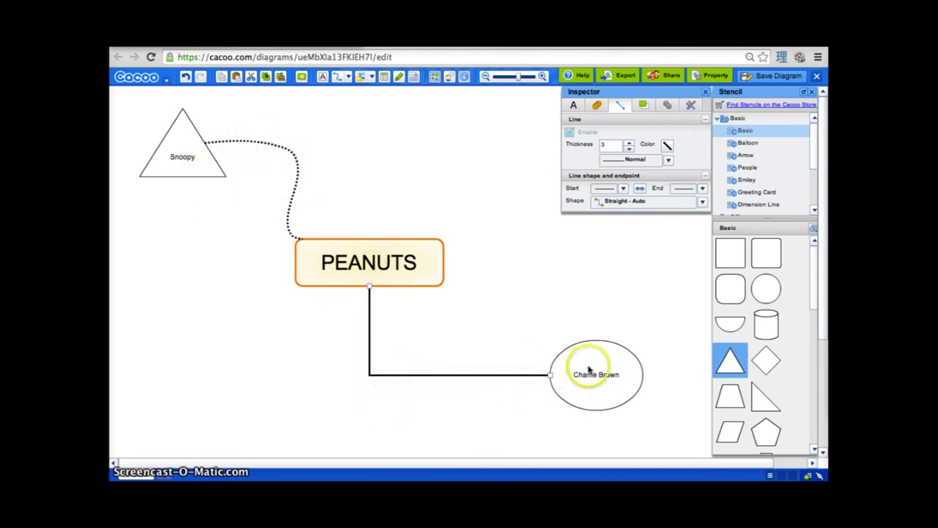
drag(637, 399, 658, 399)
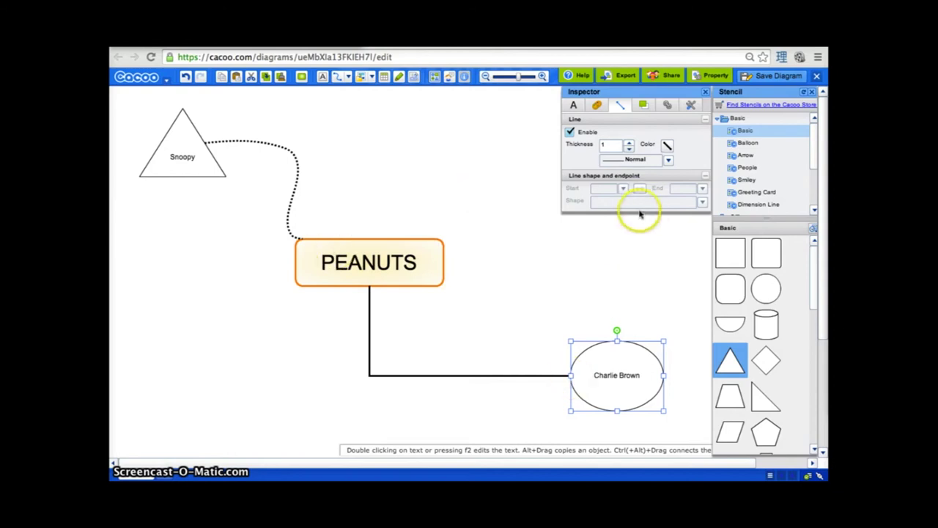
- Export the diagram as a PNG image and open the downloaded file to view it
click(618, 76)
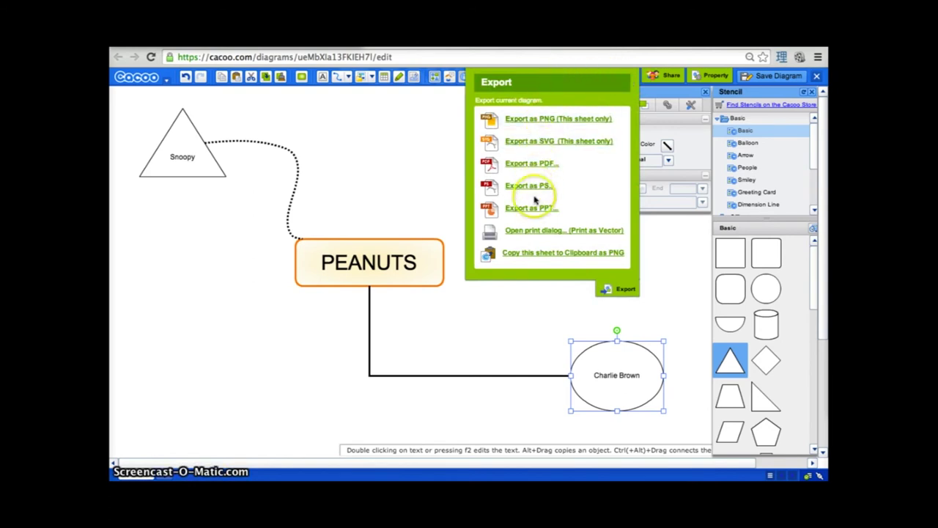
click(536, 127)
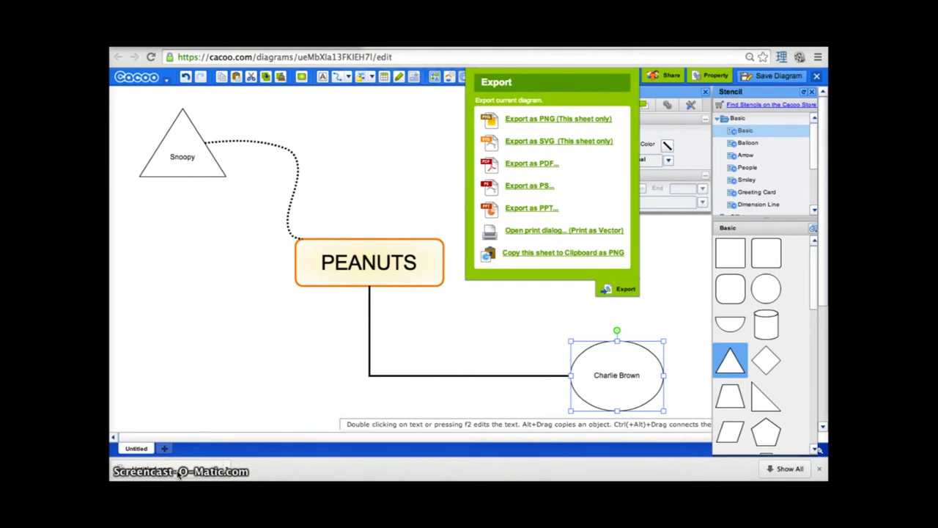
click(179, 475)
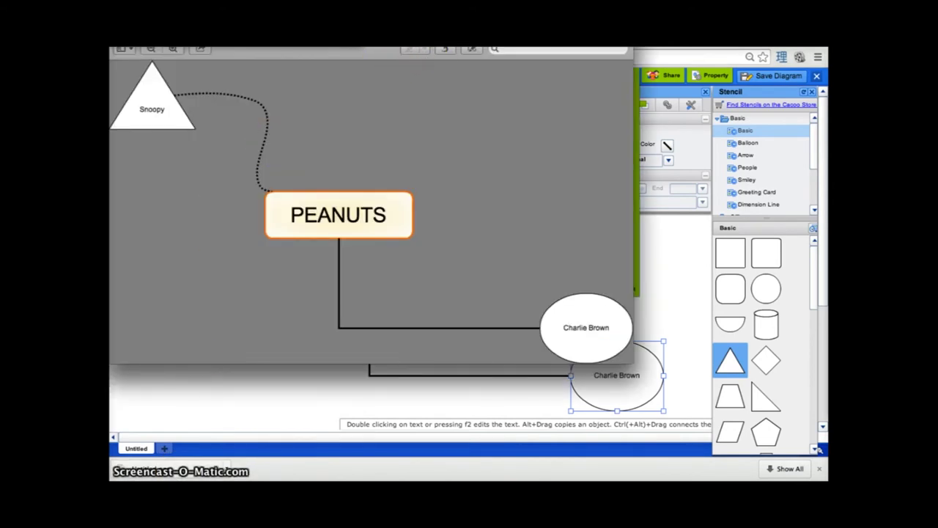
drag(501, 64, 516, 89)
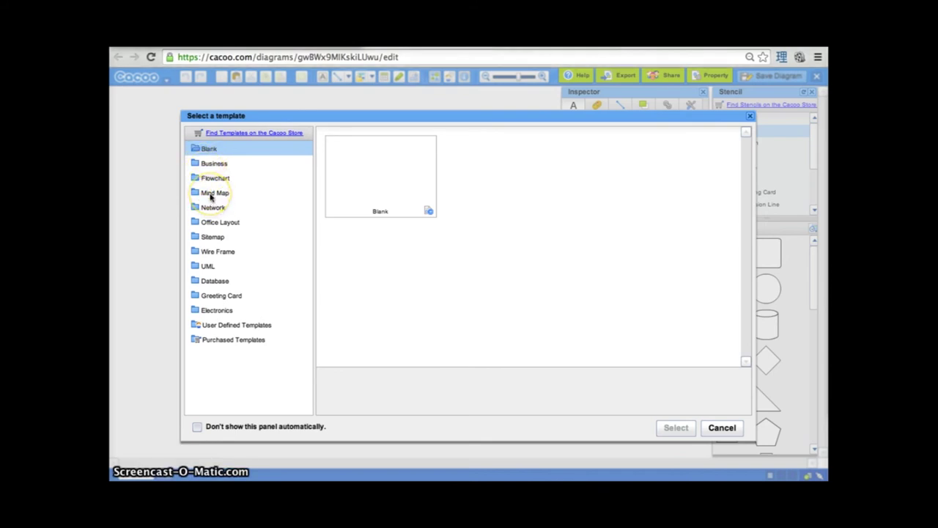
- Choose Mindmap 3 from the Mind Map templates and apply it to the new diagram
click(211, 194)
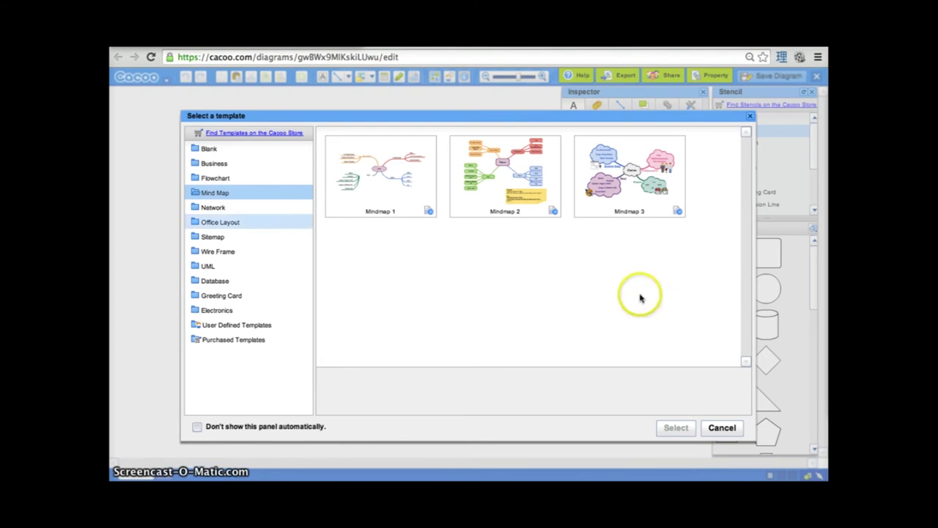
click(620, 195)
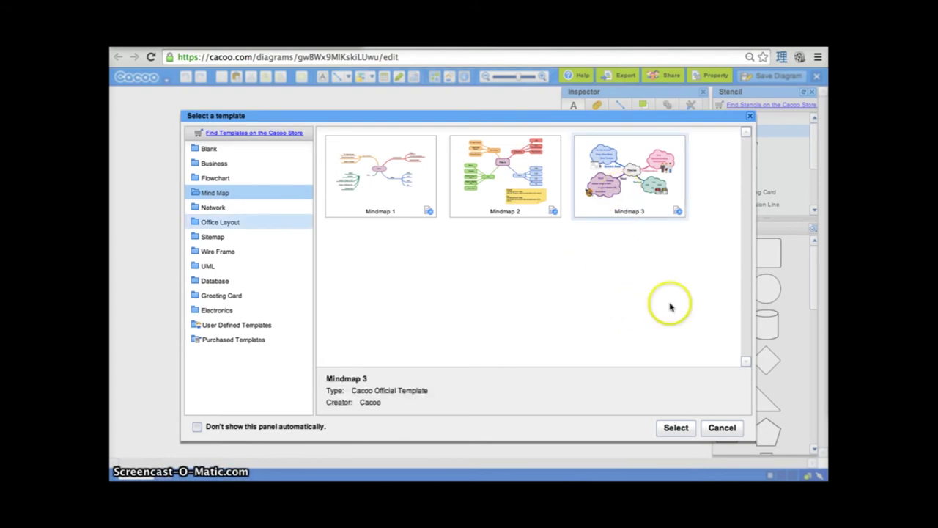
click(676, 427)
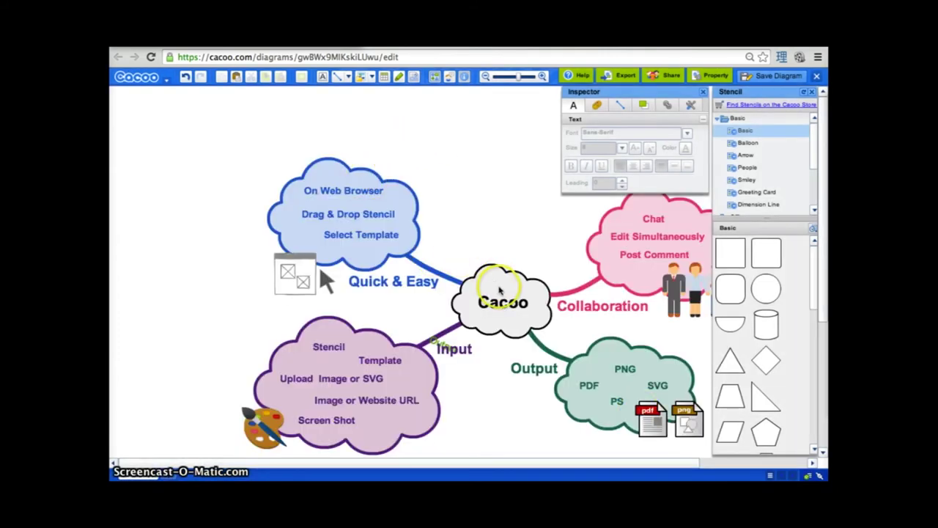
- Nudge the On Web Browser cloud slightly, then raise the central Cacoo cloud a little
click(343, 180)
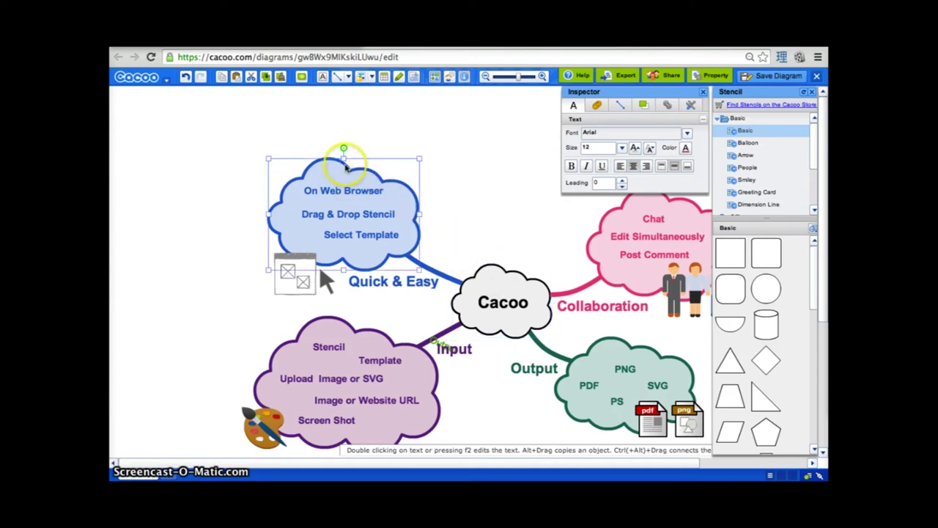
drag(277, 211, 329, 164)
click(504, 268)
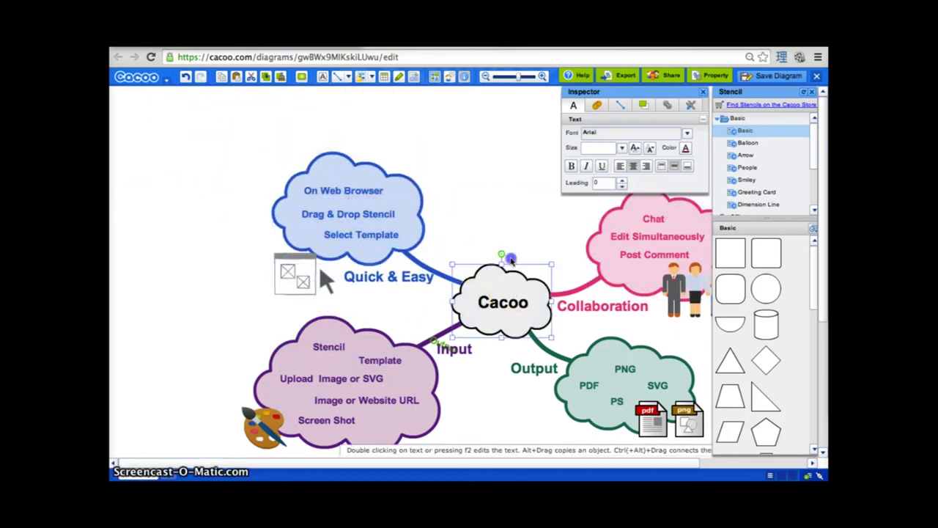
drag(511, 260, 504, 285)
click(498, 132)
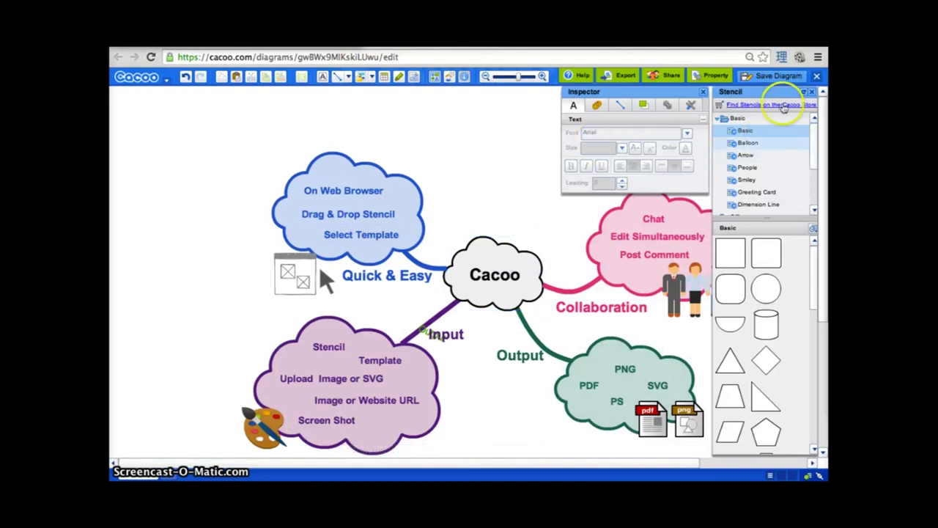
- Place a circle above the Cacoo cloud and link it to Cacoo with a curved connector
drag(767, 285, 500, 162)
drag(436, 115, 510, 176)
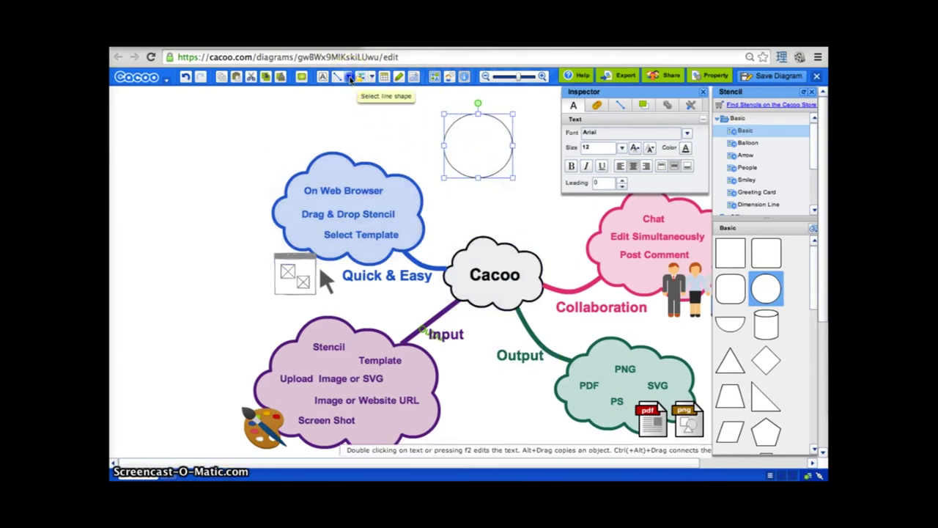
drag(350, 79, 321, 108)
drag(469, 150, 495, 252)
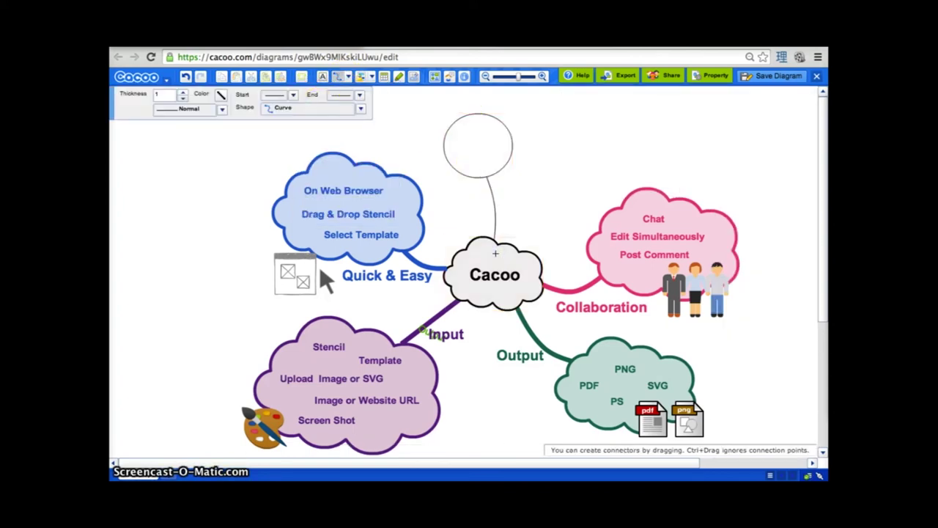
click(493, 138)
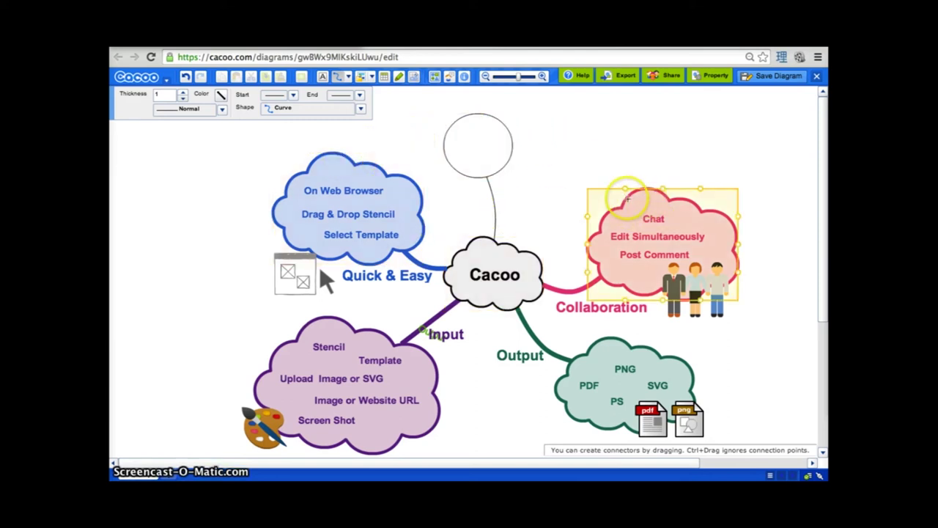
key(Escape)
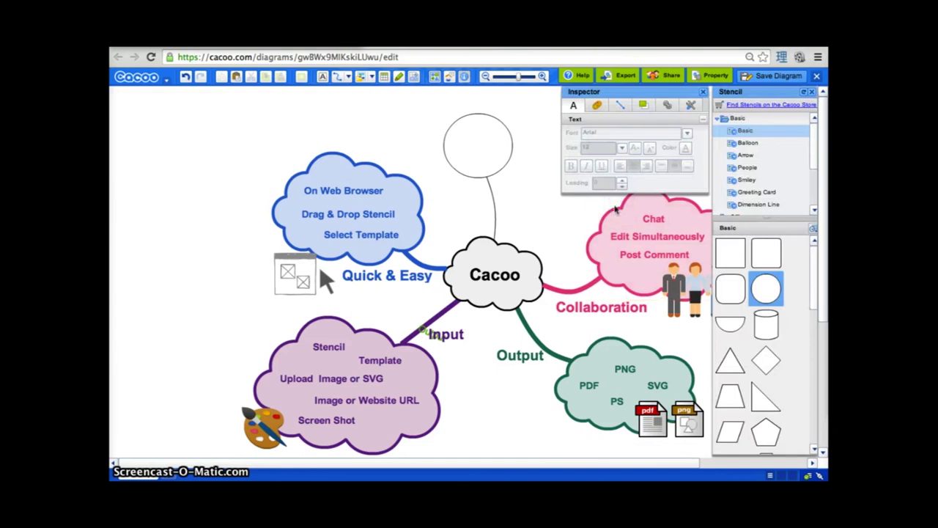
- Duplicate the pink Collaboration cloud and move the copy to the top near the circle
click(607, 228)
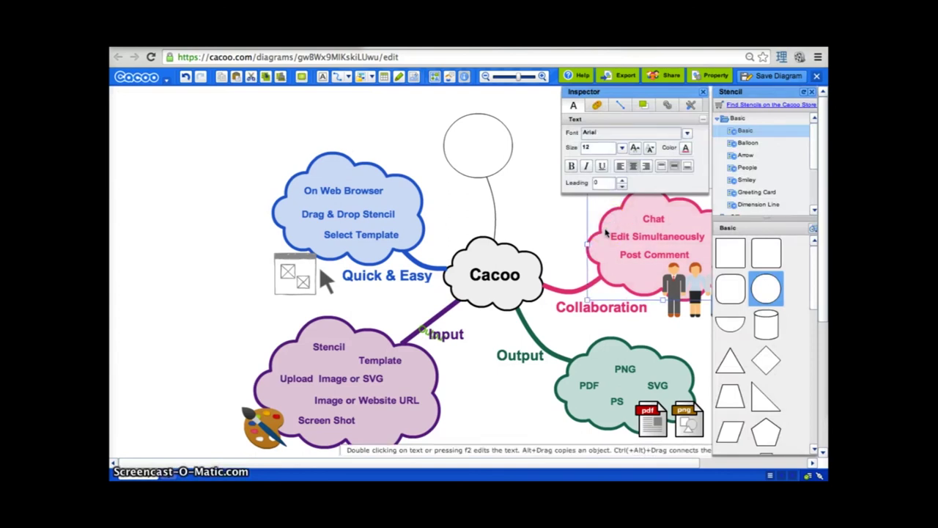
key(ctrl+d)
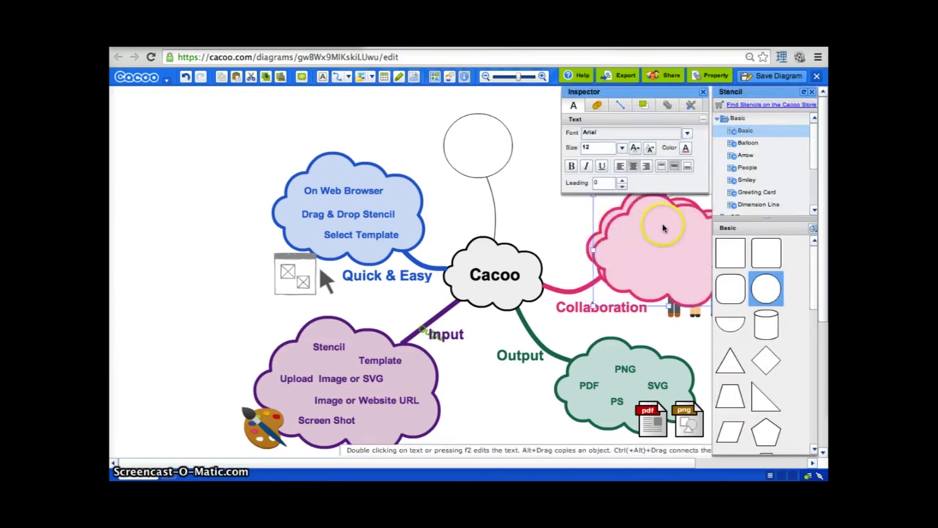
drag(616, 211, 534, 119)
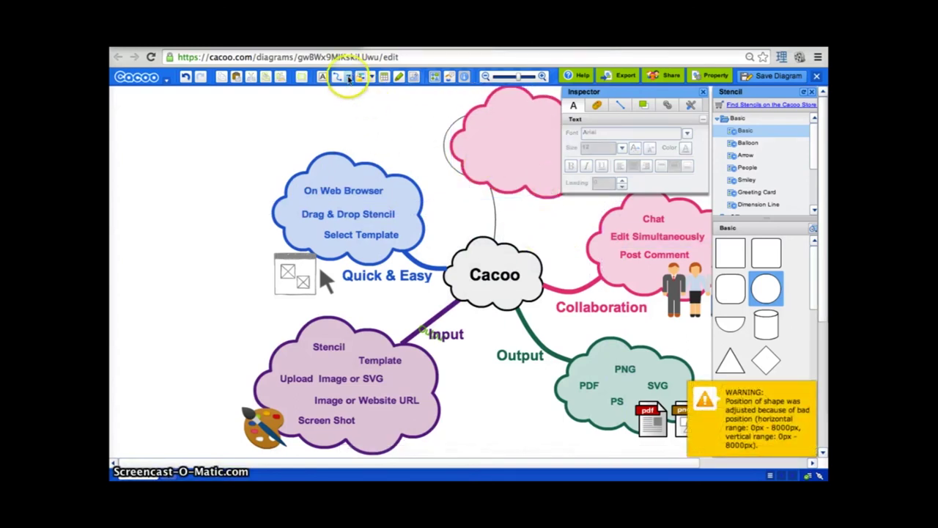
- Link the top pink cloud to the Cacoo cloud with a curved connector
click(345, 76)
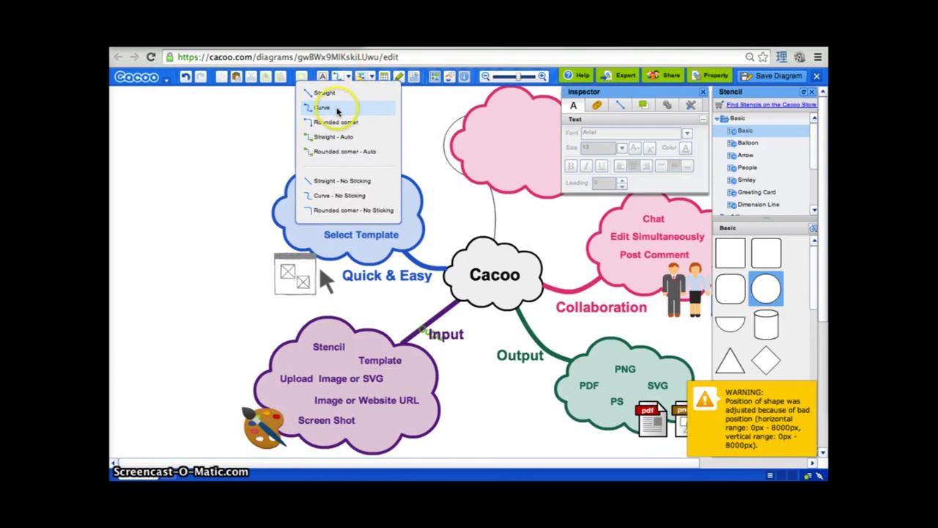
click(323, 108)
drag(530, 154, 435, 271)
click(474, 256)
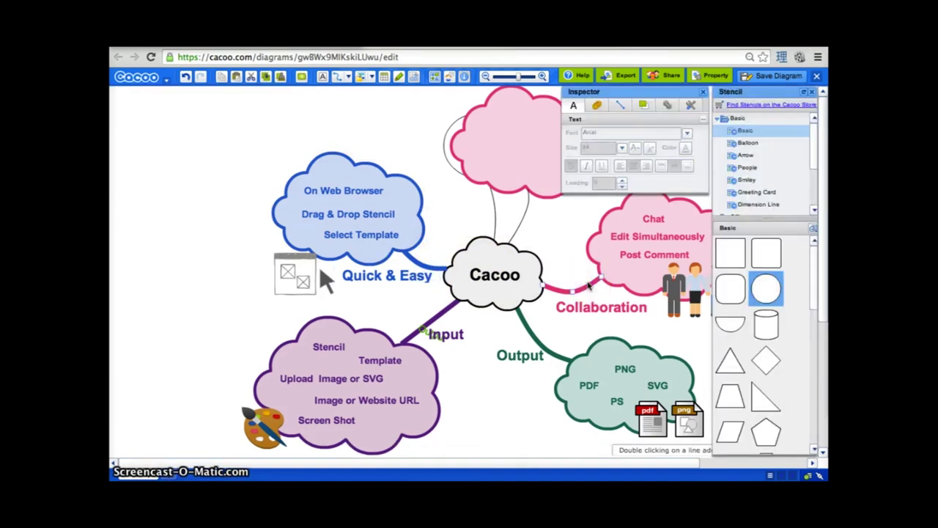
- Copy the pink Collaboration branch up to the top cloud and attach its end to Cacoo
click(588, 286)
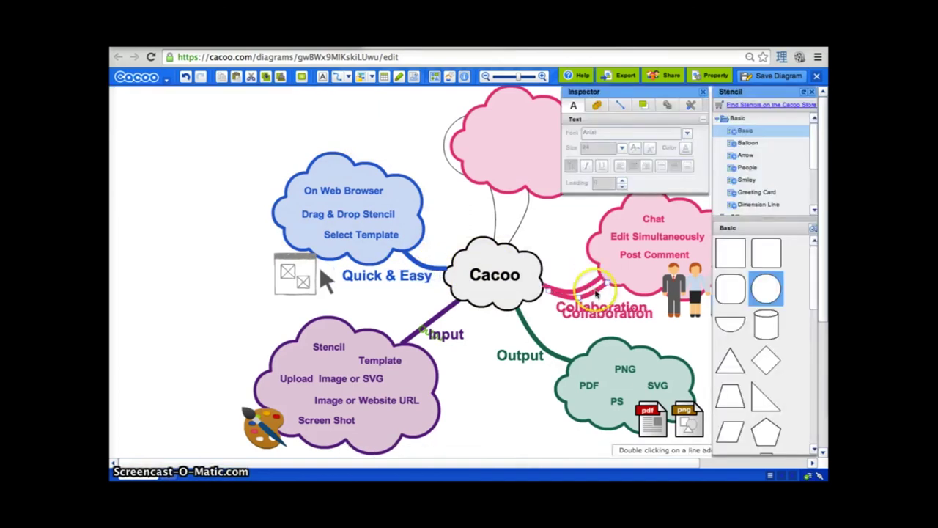
mouse_move(595, 292)
mouse_down()
mouse_move(564, 242)
mouse_move(532, 217)
mouse_move(513, 236)
mouse_move(544, 237)
mouse_move(531, 156)
mouse_up()
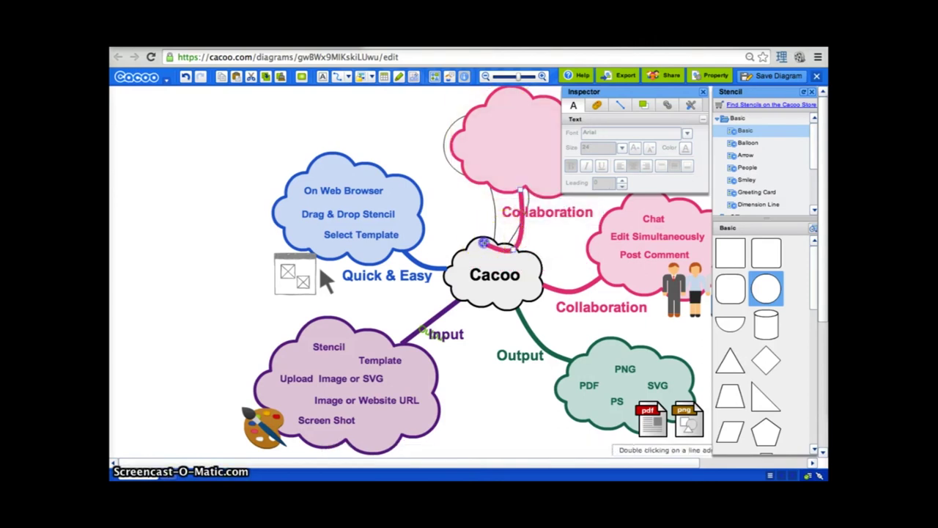
drag(484, 243, 503, 263)
click(533, 212)
click(561, 235)
click(520, 192)
- Reshape the new Collaboration branch so it reaches down onto the Cacoo cloud
drag(521, 195, 521, 252)
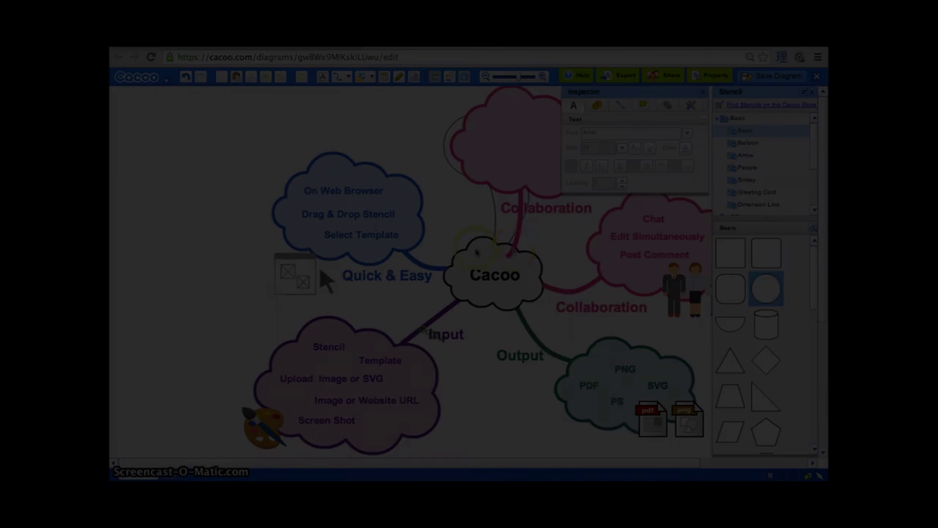